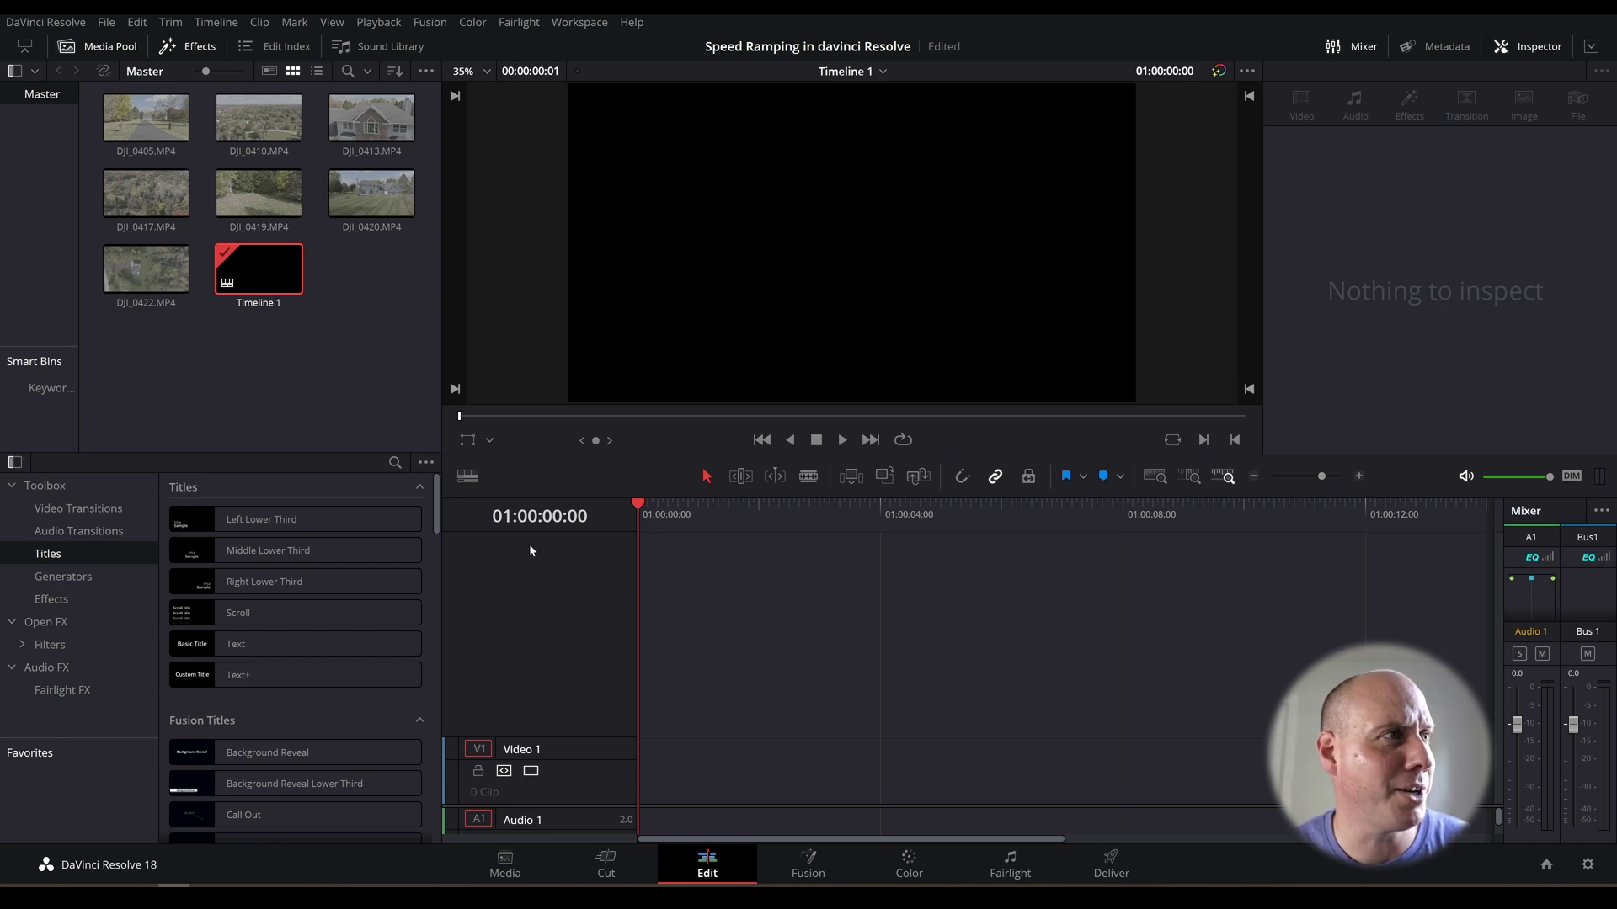
Place the DJI_0413.MP4 clip on the Video 2 track at the start of Timeline 1.
left_click(301, 393)
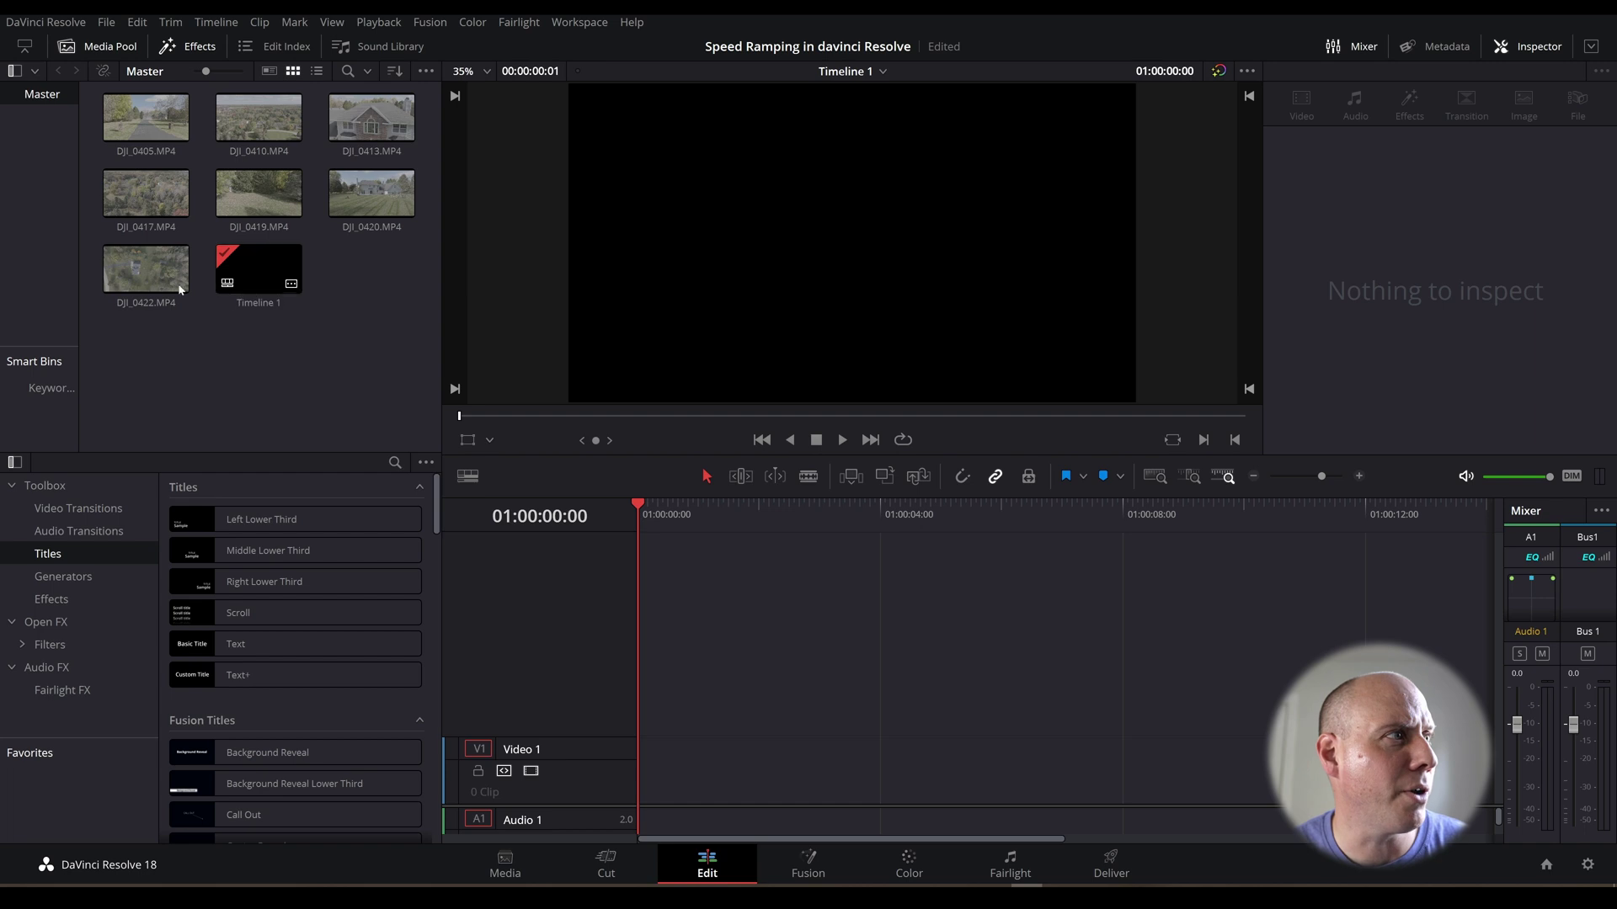
left_click_drag(369, 123, 642, 689)
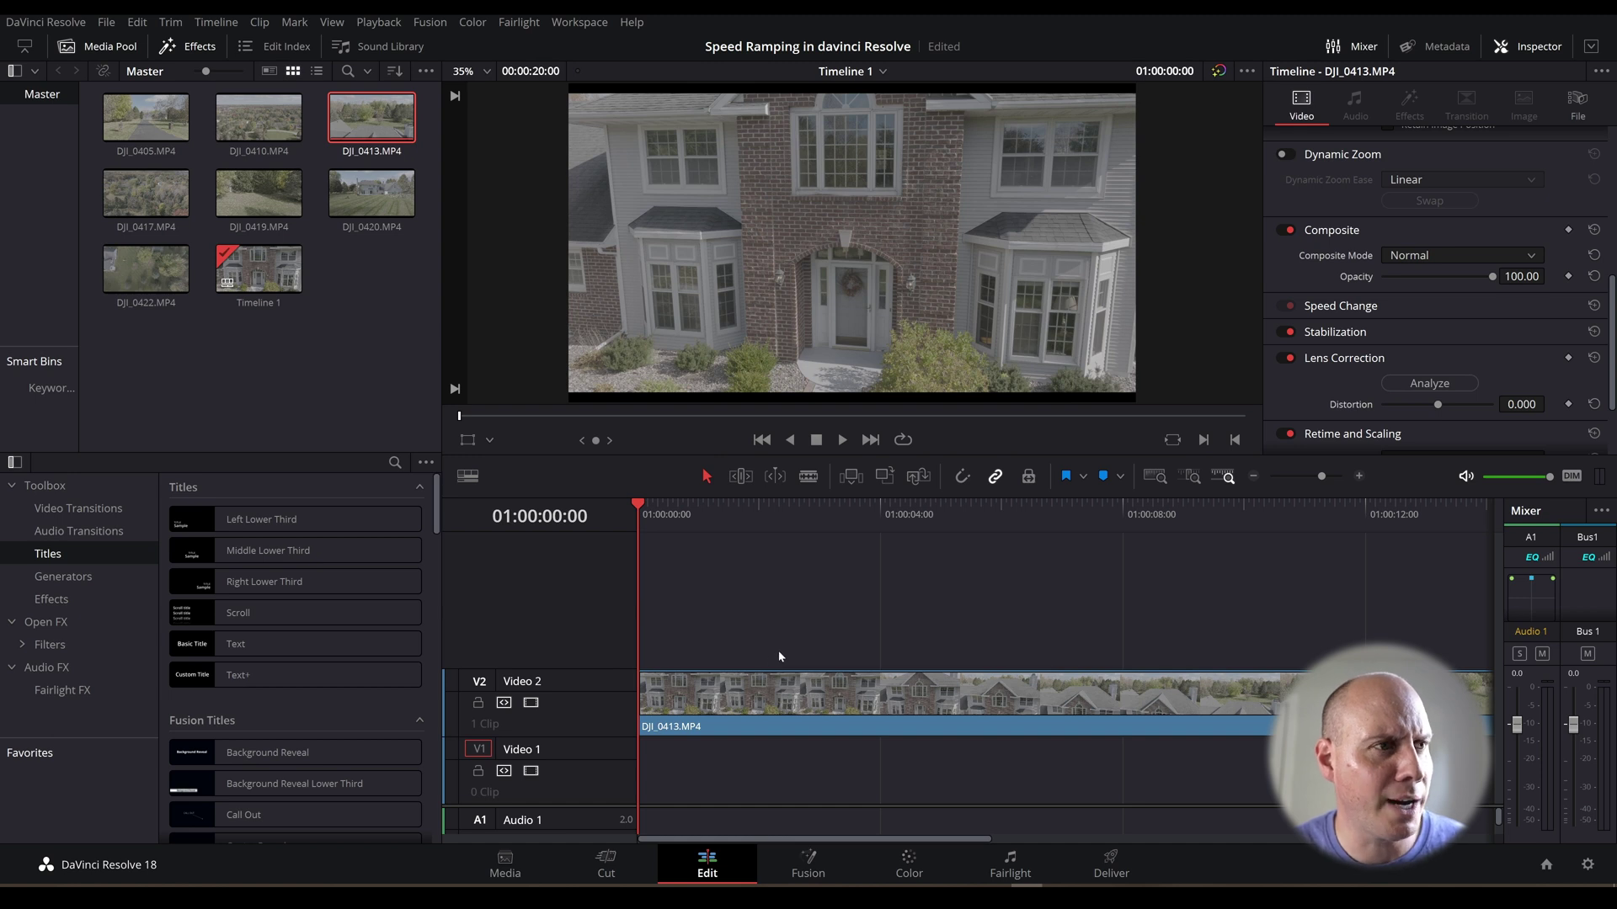
scroll(773, 651, "down", 6)
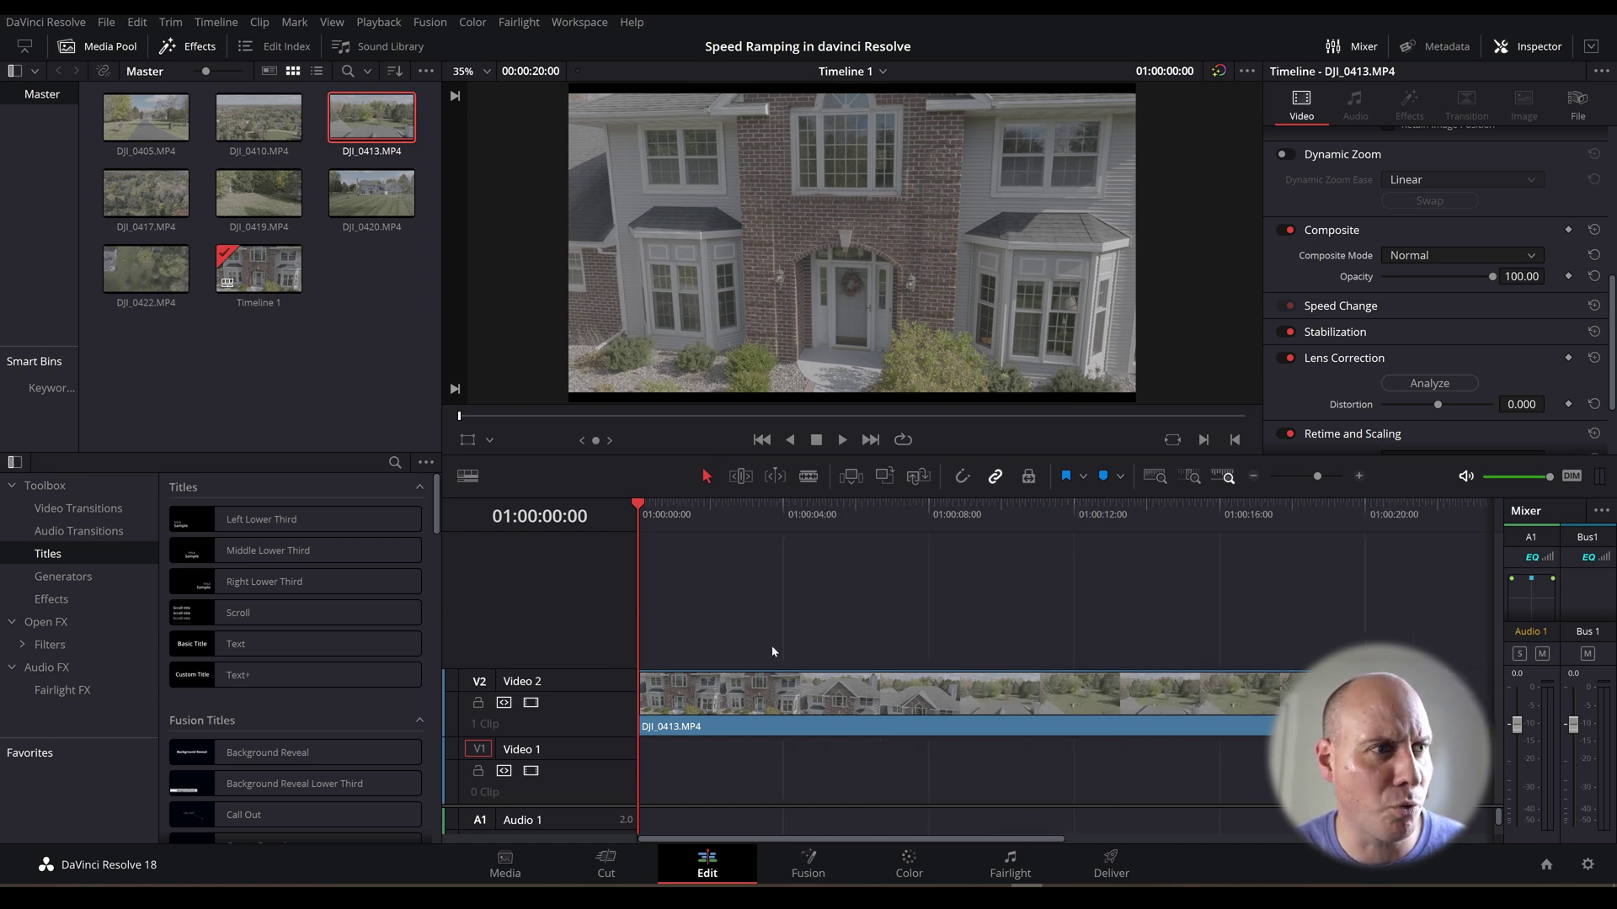
scroll(741, 679, "up", 3)
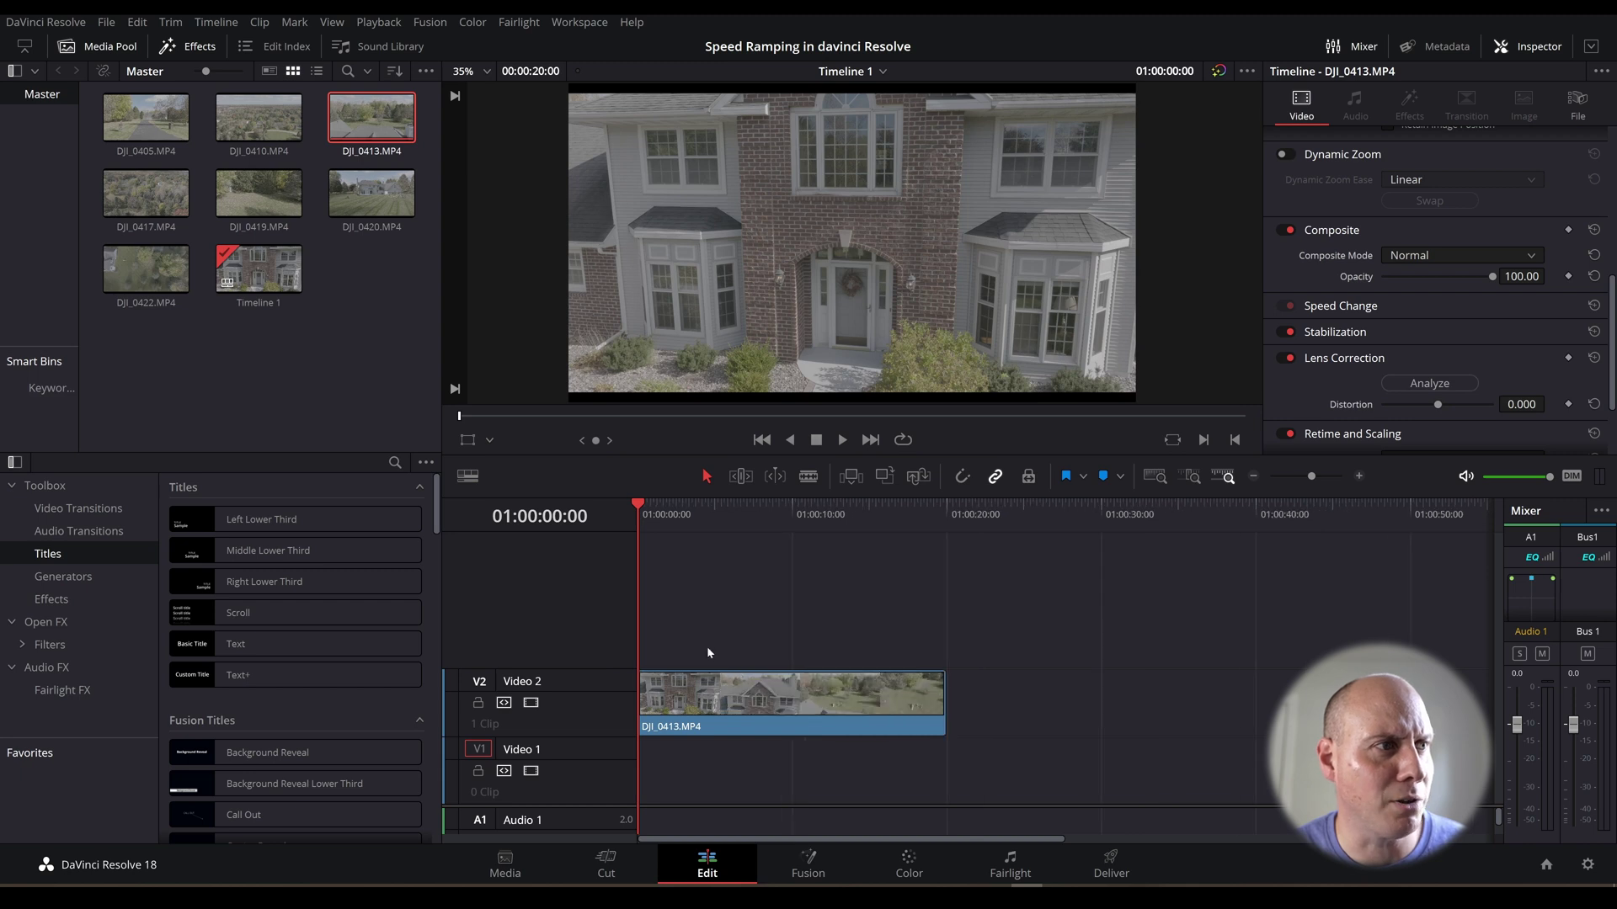
Trim about 4 seconds off the start of the DJI_0413.MP4 clip and align it with the timeline's start.
left_click_drag(639, 505, 704, 507)
left_click_drag(640, 691, 684, 700)
left_click(749, 700)
left_click_drag(705, 509, 620, 502)
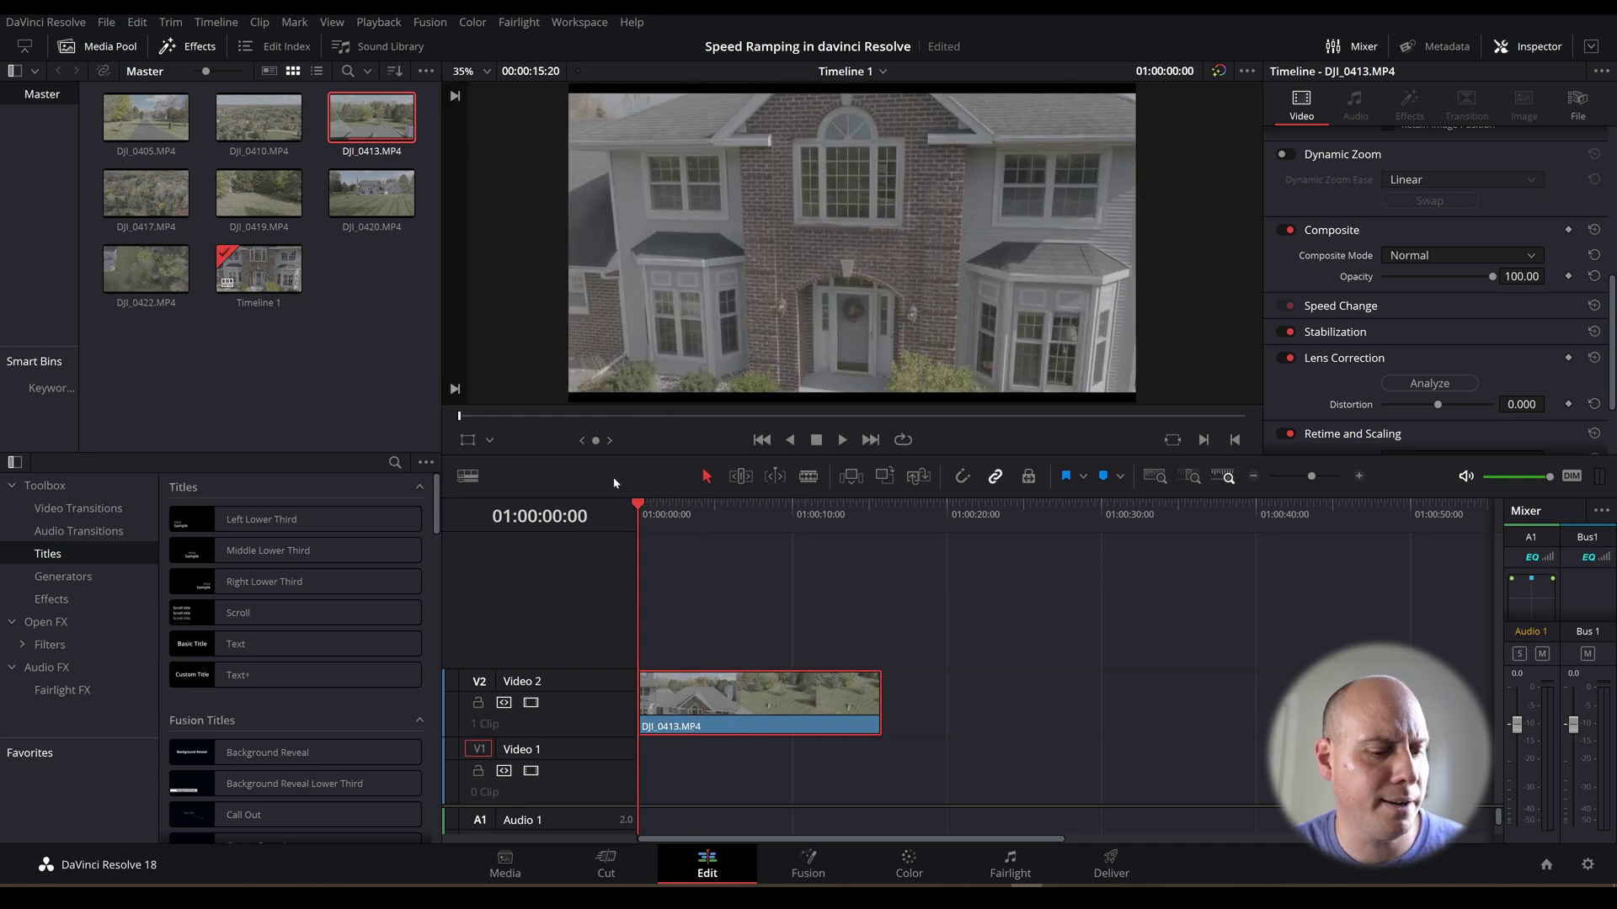
Play back the trimmed clip from its start to review the drone movement, and return to the beginning.
key("space")
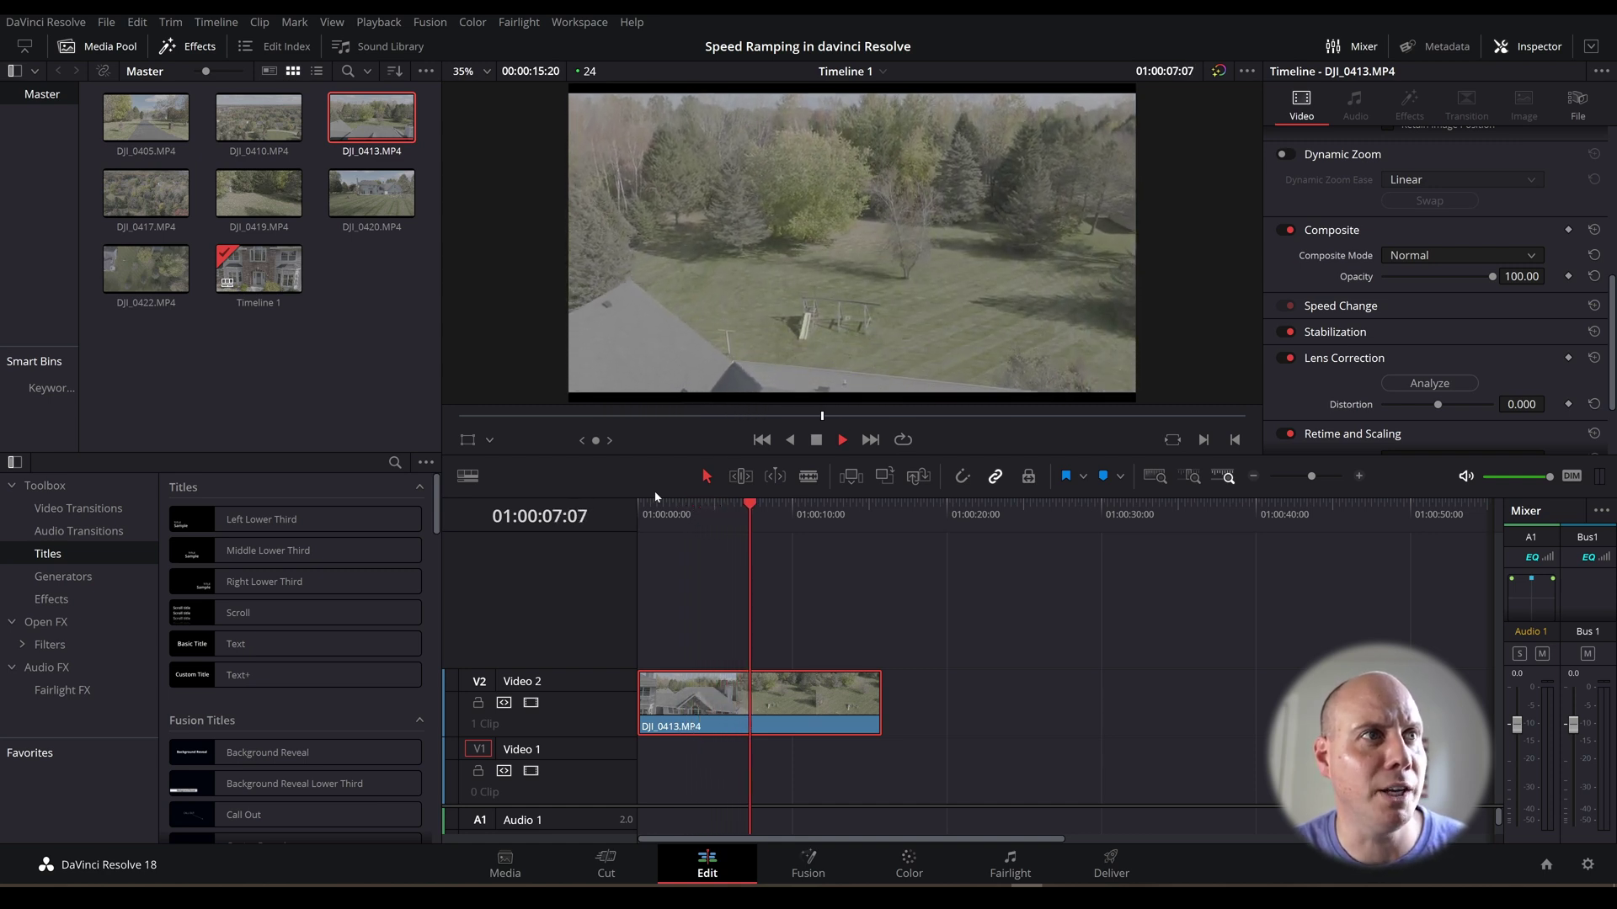
key("space")
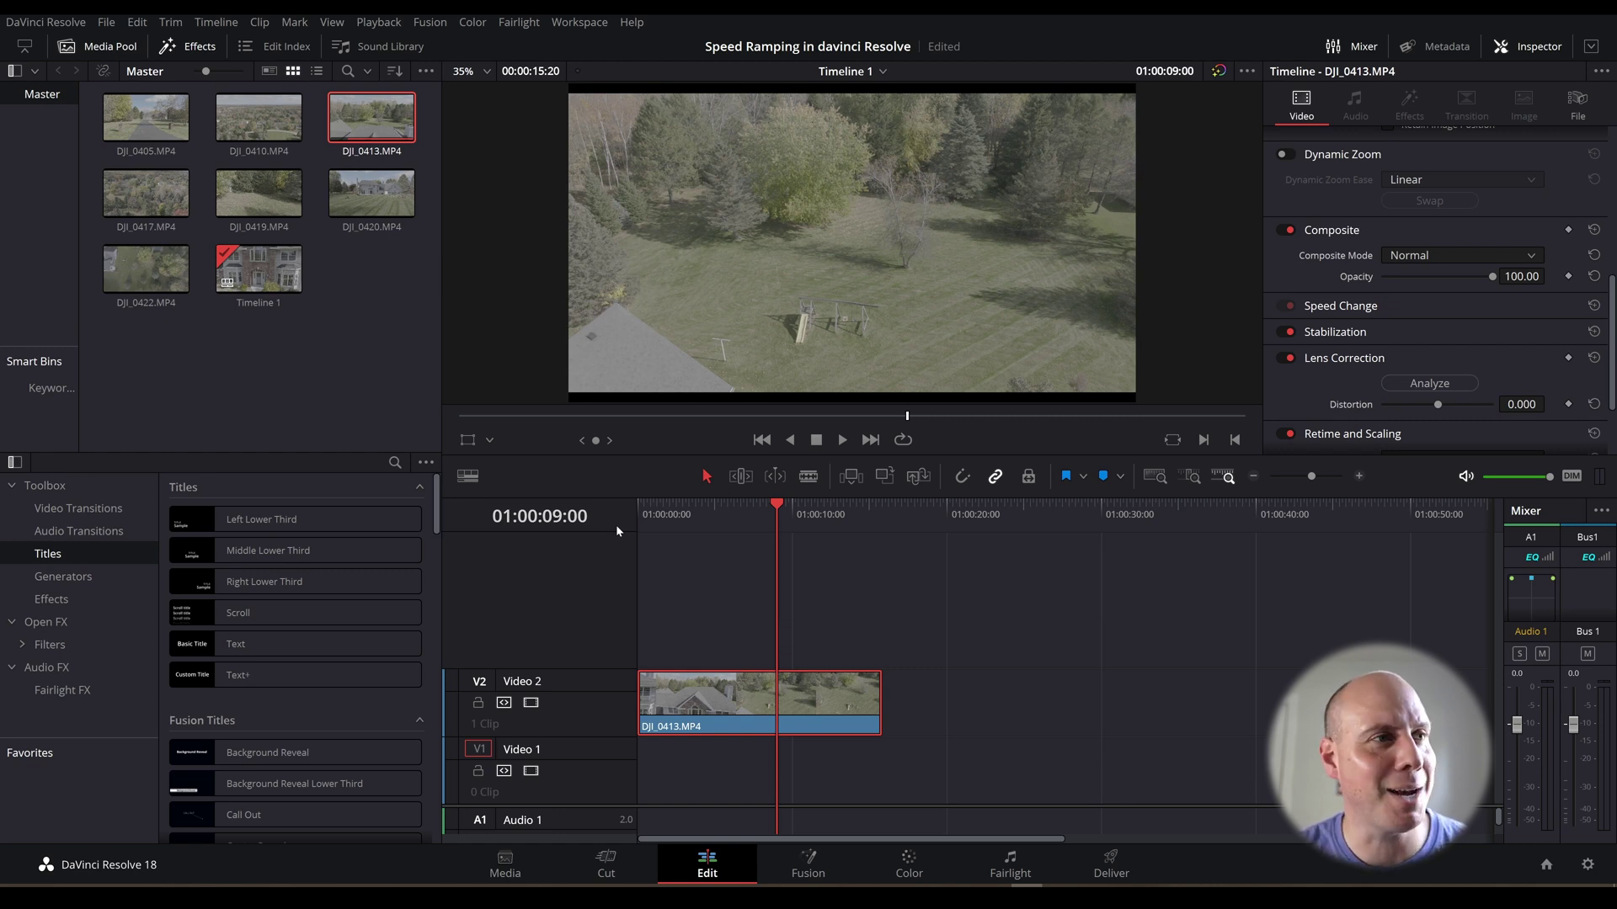
left_click_drag(776, 505, 589, 499)
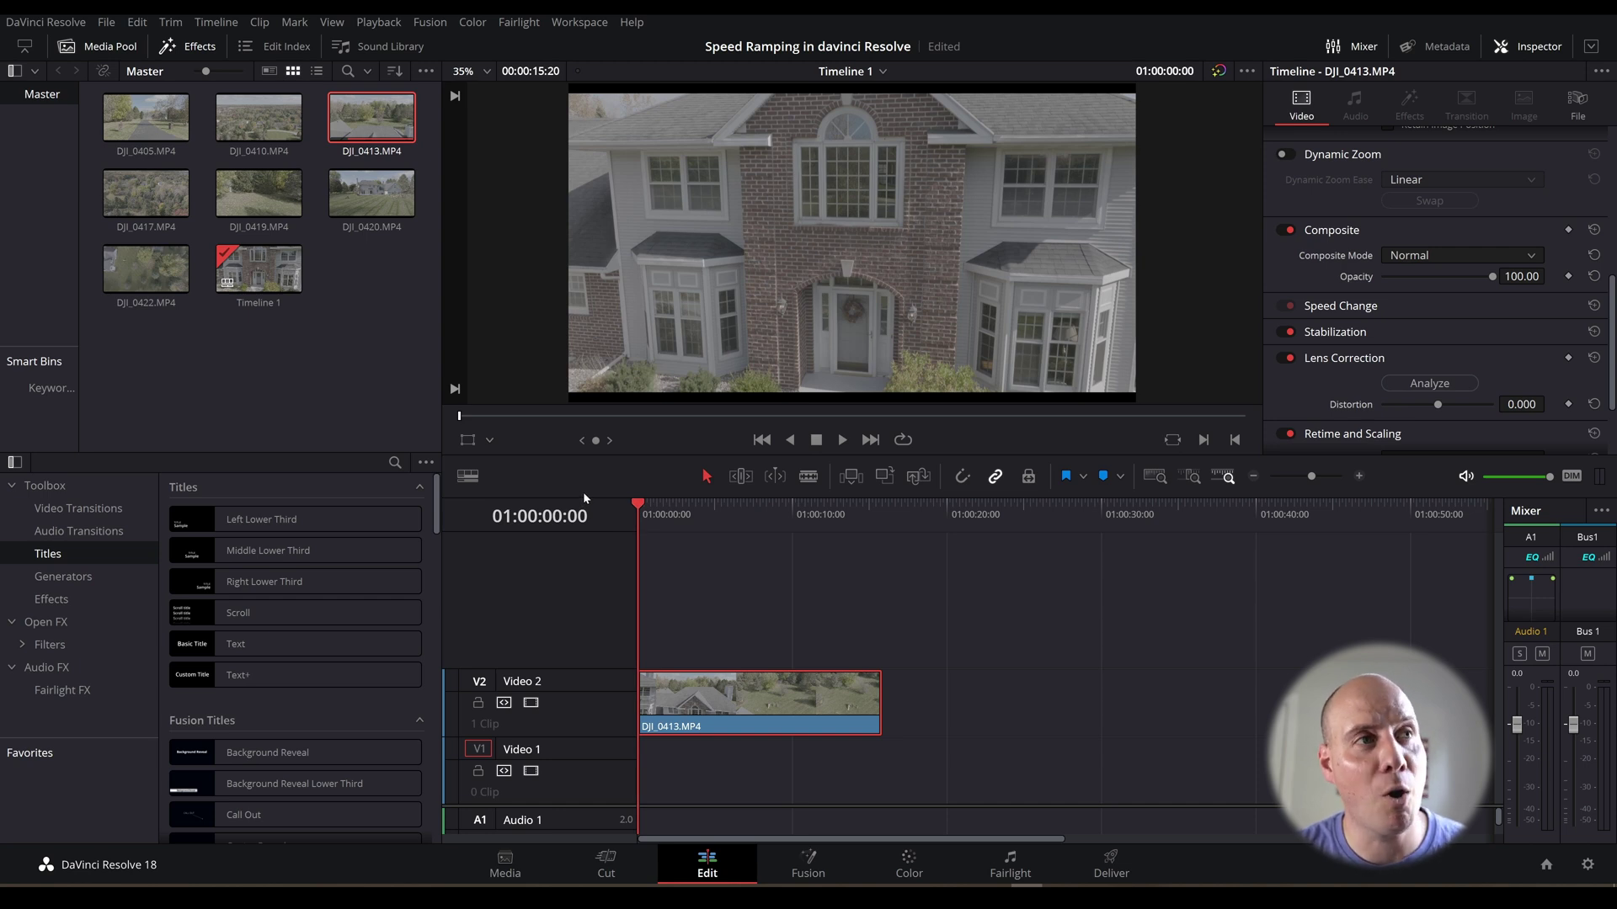
key("space")
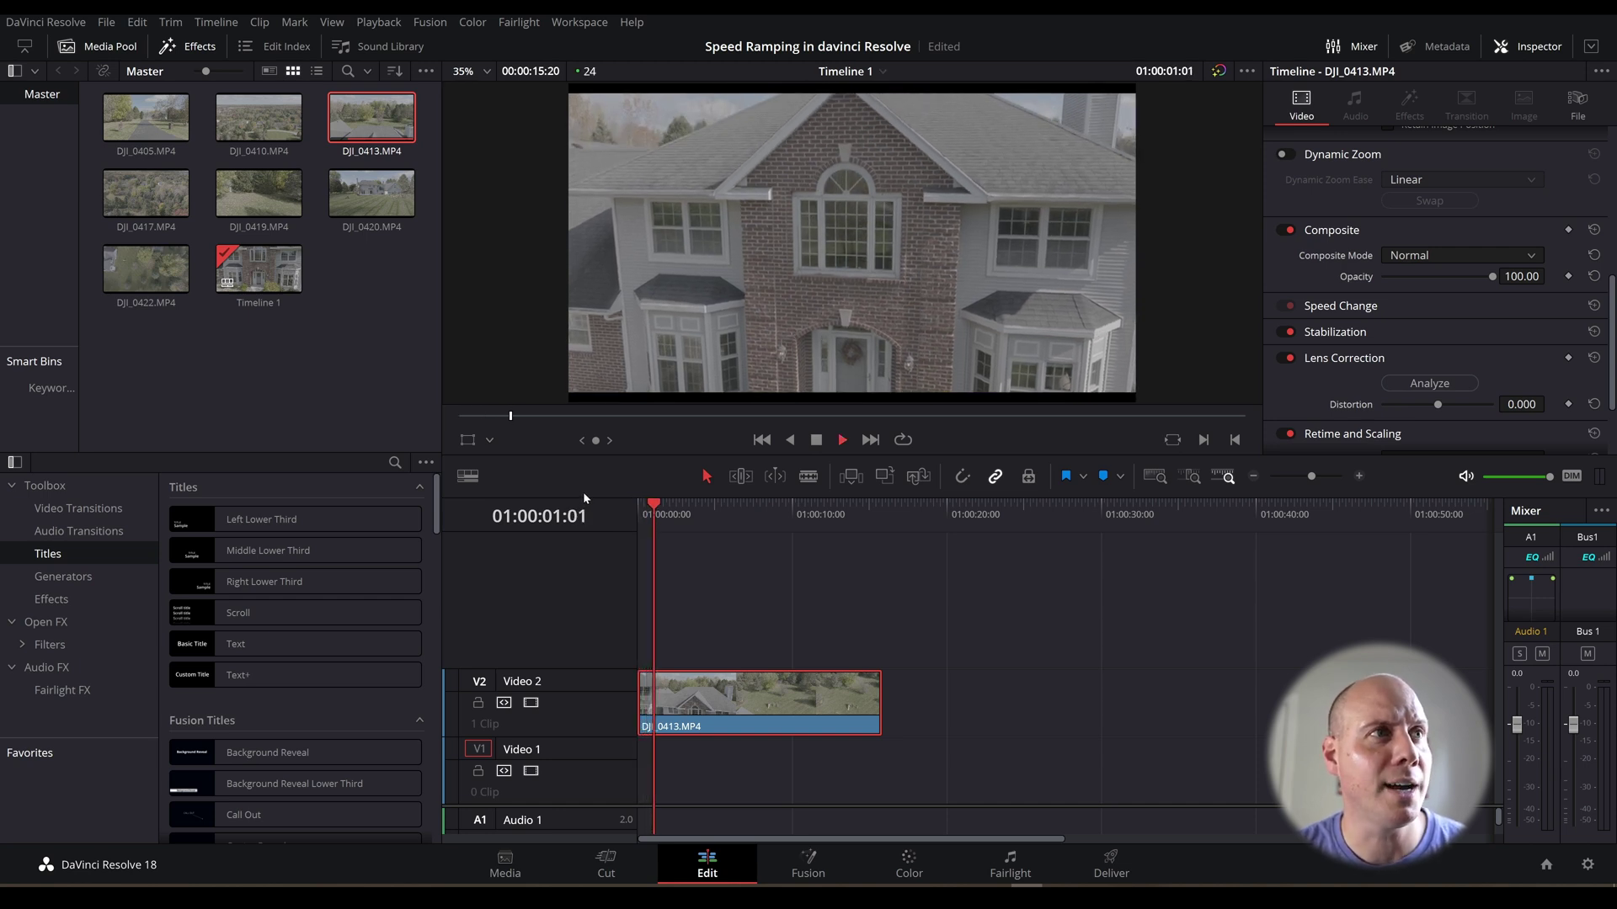
key("space")
left_click_drag(662, 505, 603, 502)
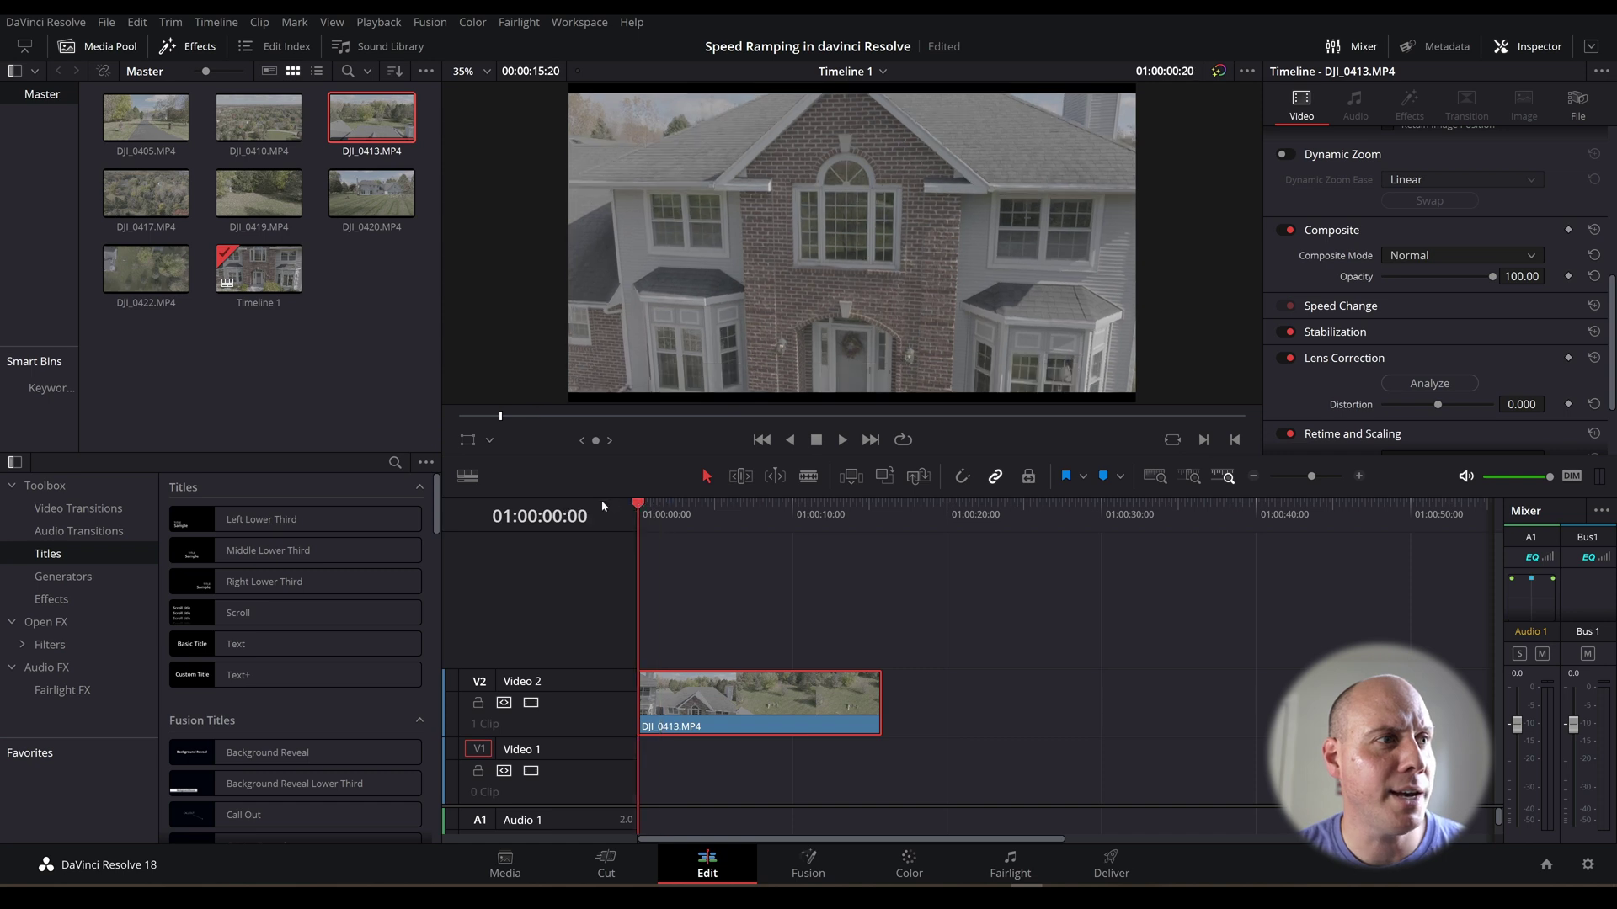
Park the playhead at 01:00:02:02 and show the clip's Retime Curve and Retime Controls.
key("space")
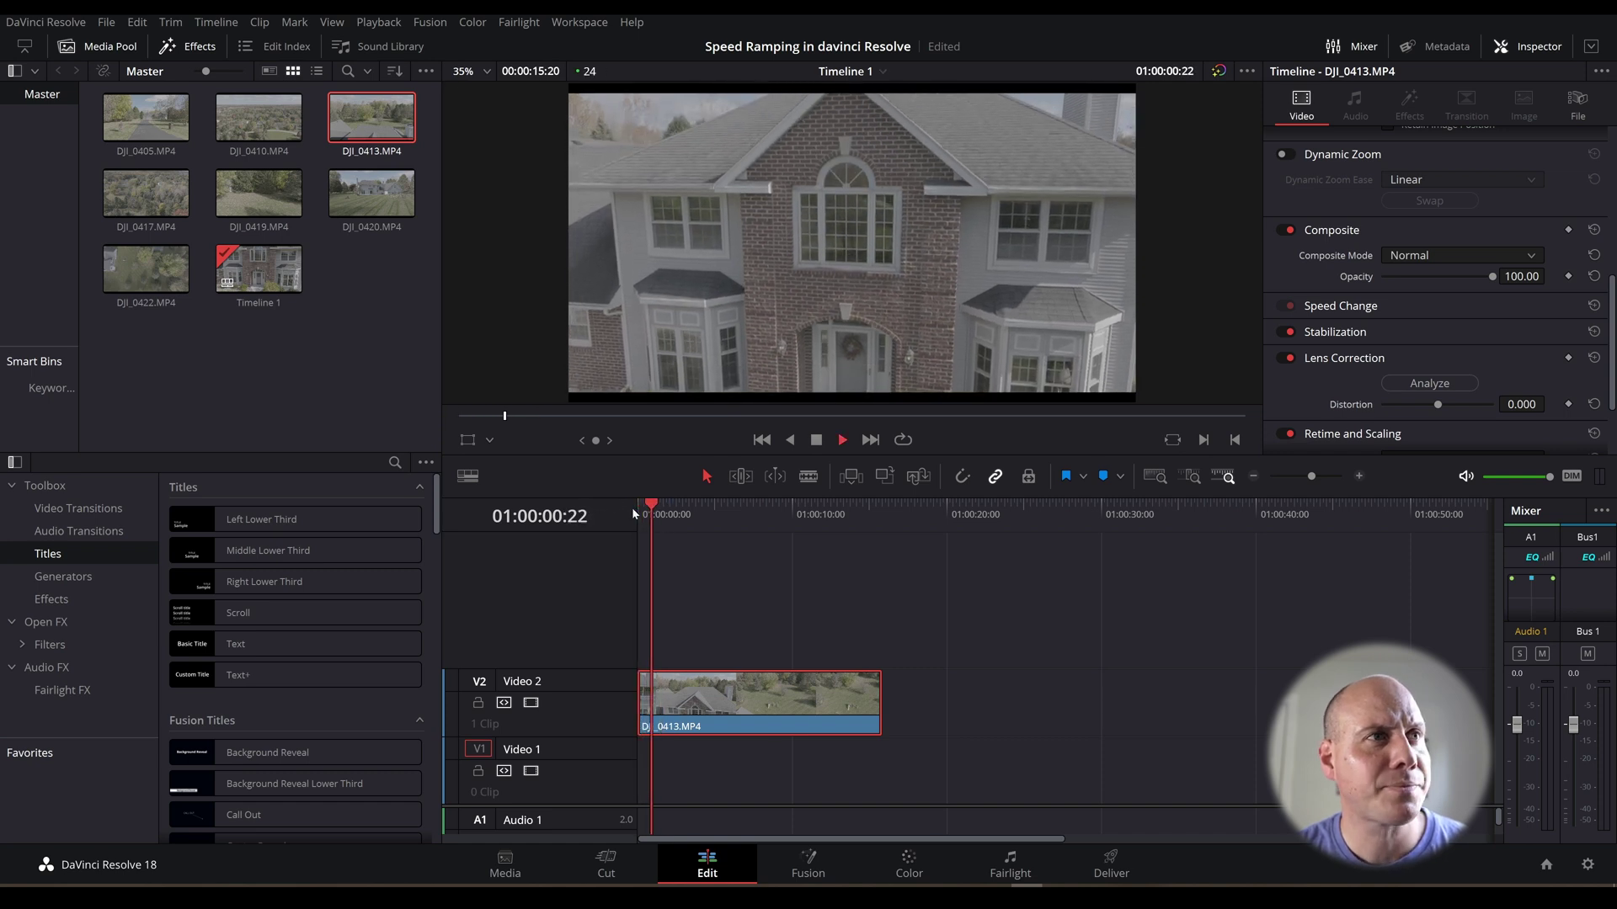
key("space")
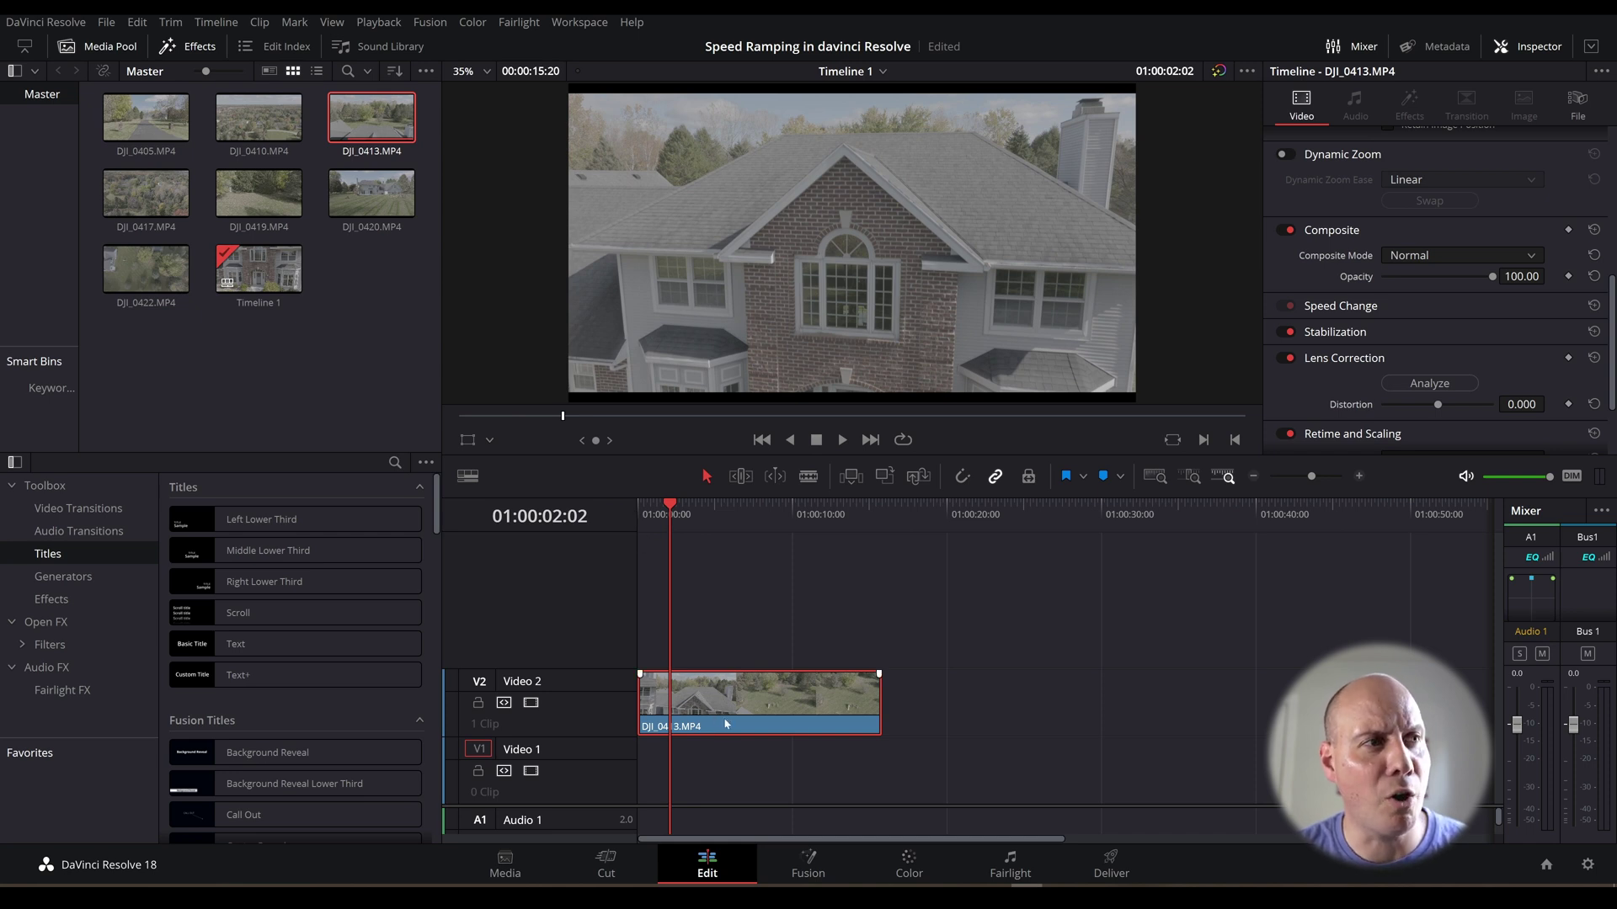
scroll(699, 746, "up", 5)
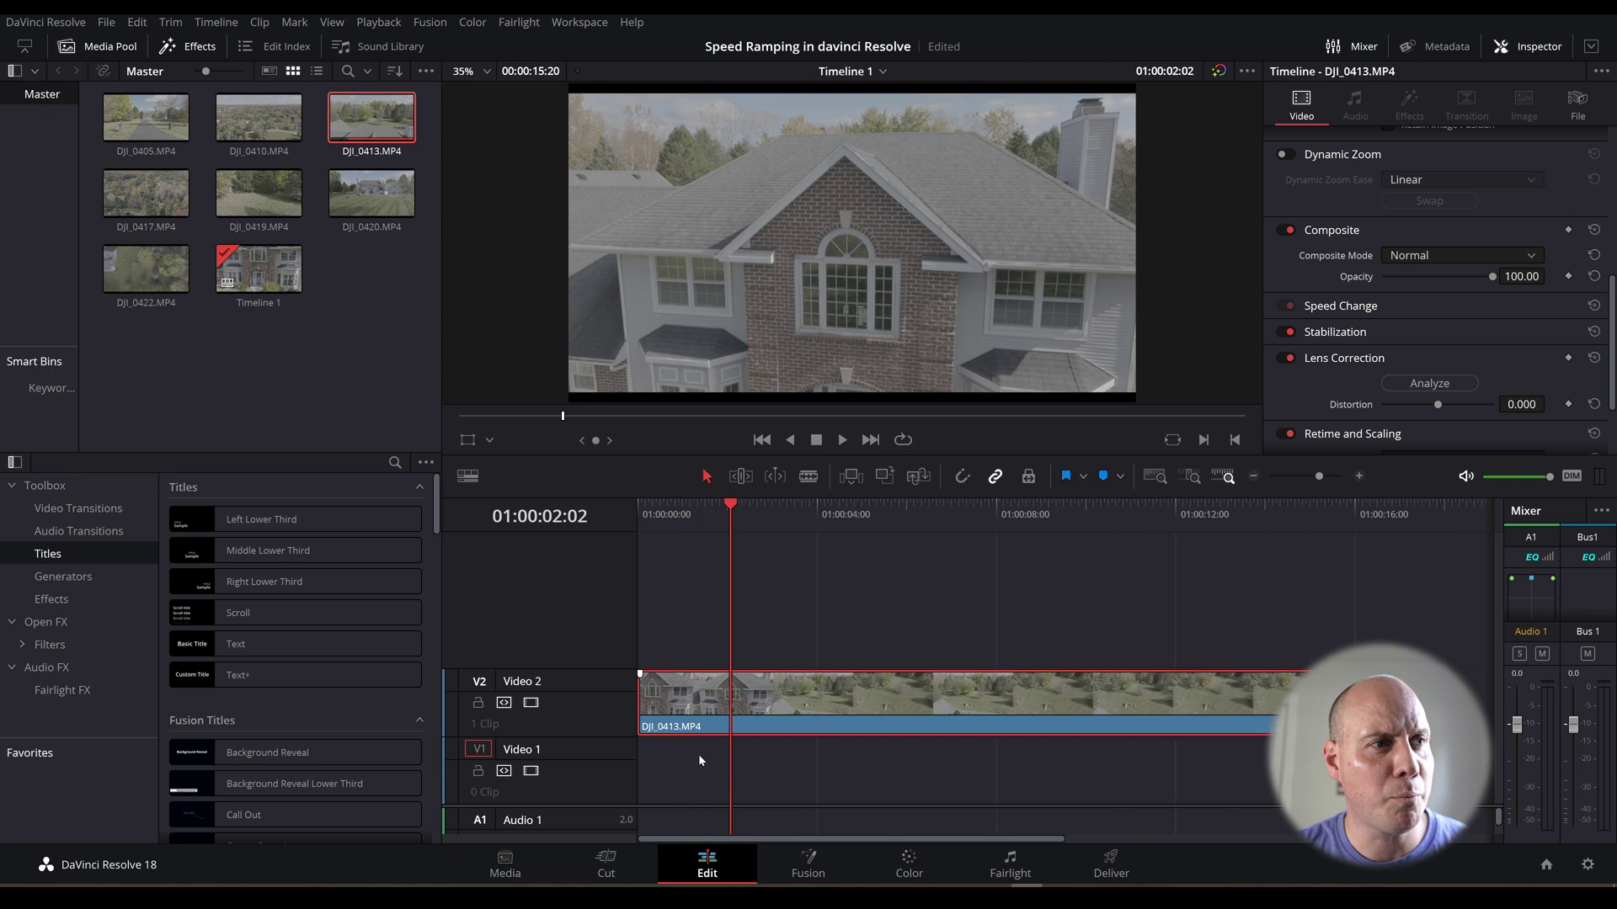
scroll(771, 746, "up", 1)
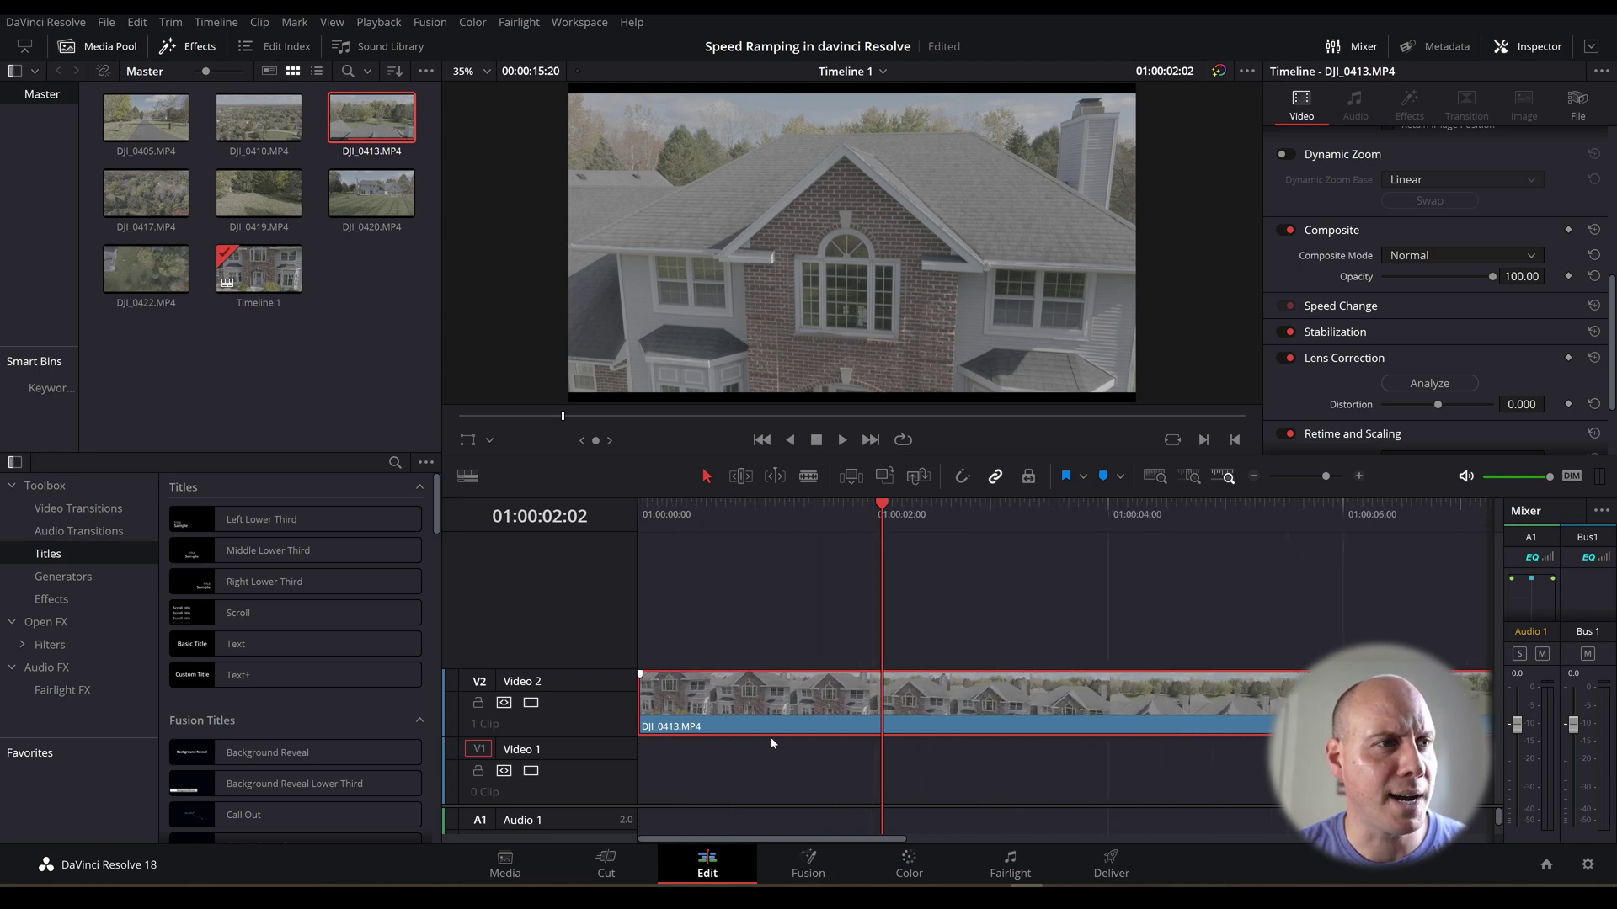
scroll(771, 741, "down", 1)
right_click(801, 707)
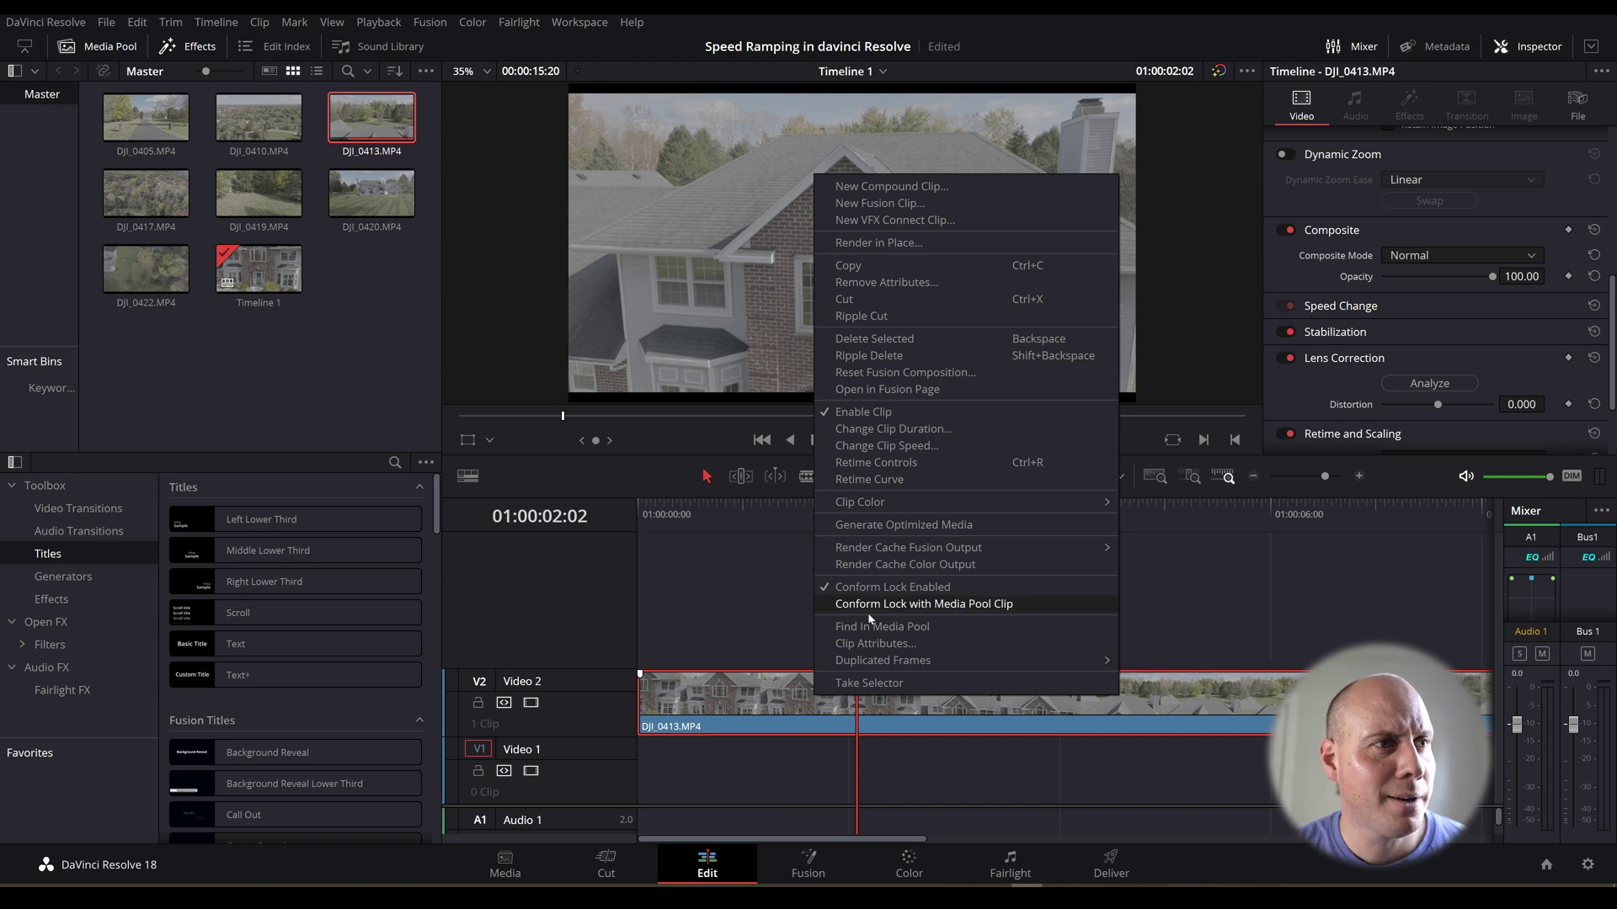
left_click(871, 480)
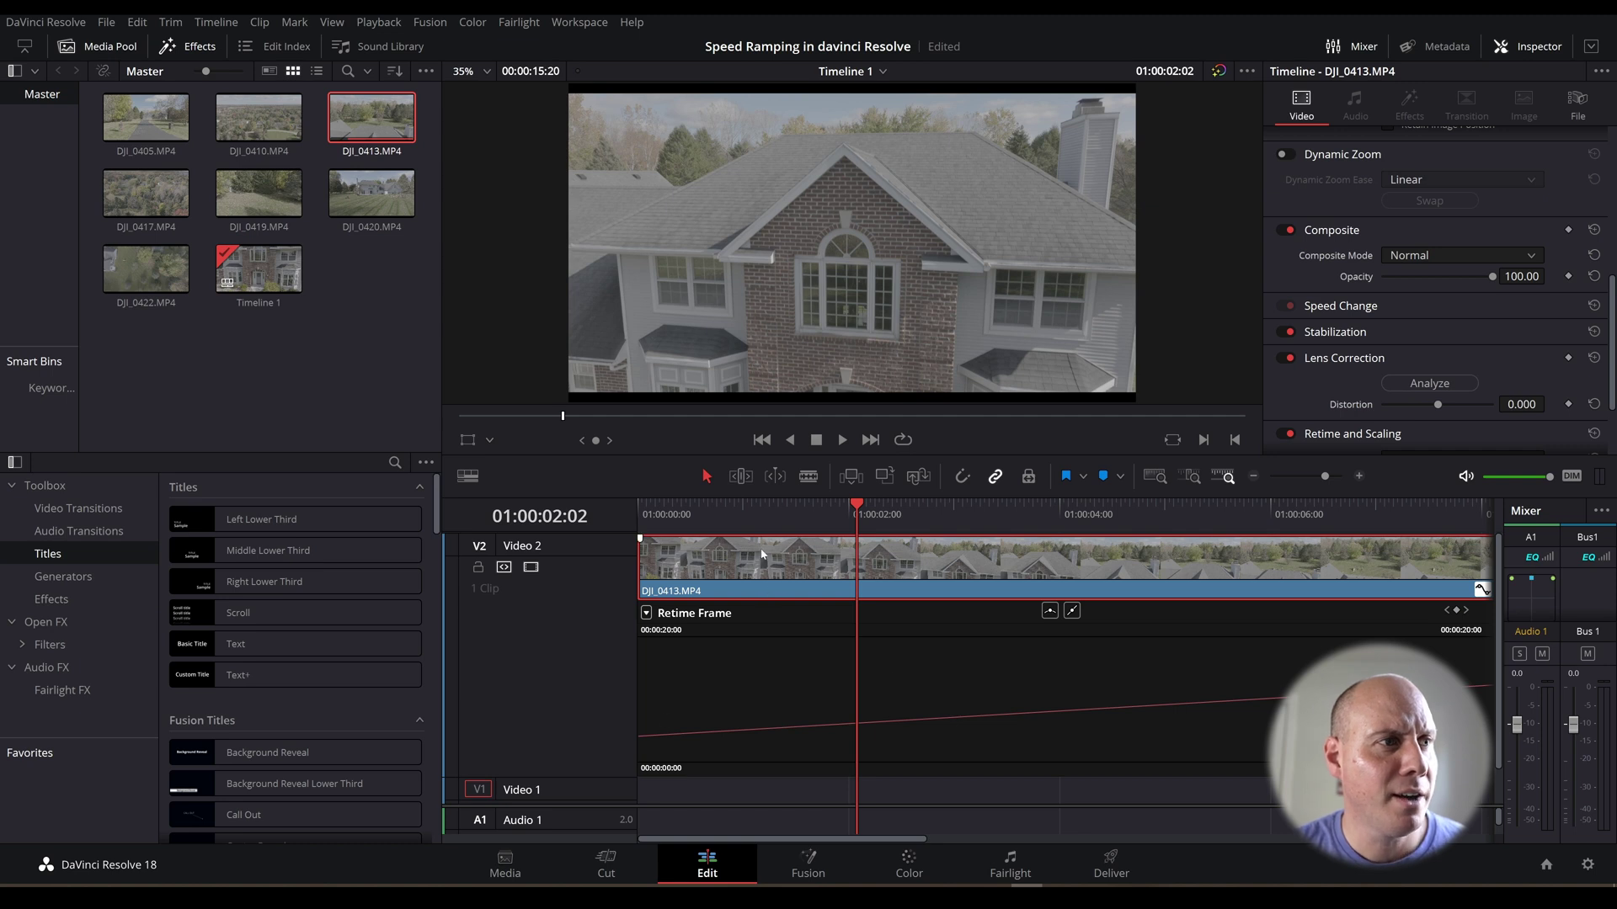
right_click(767, 558)
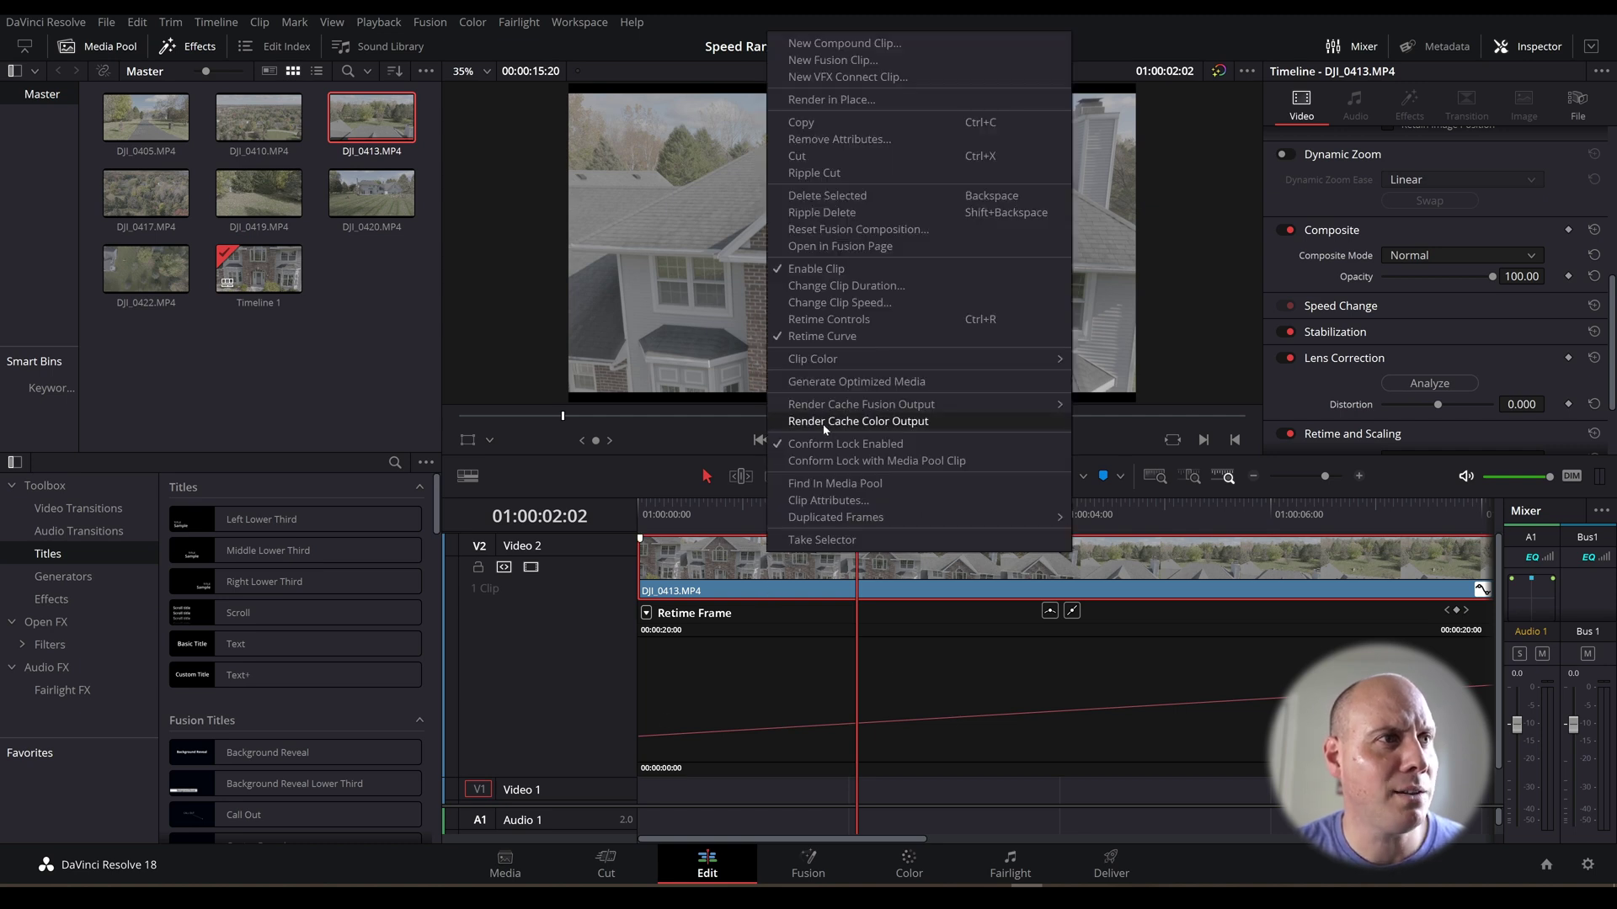
left_click(833, 320)
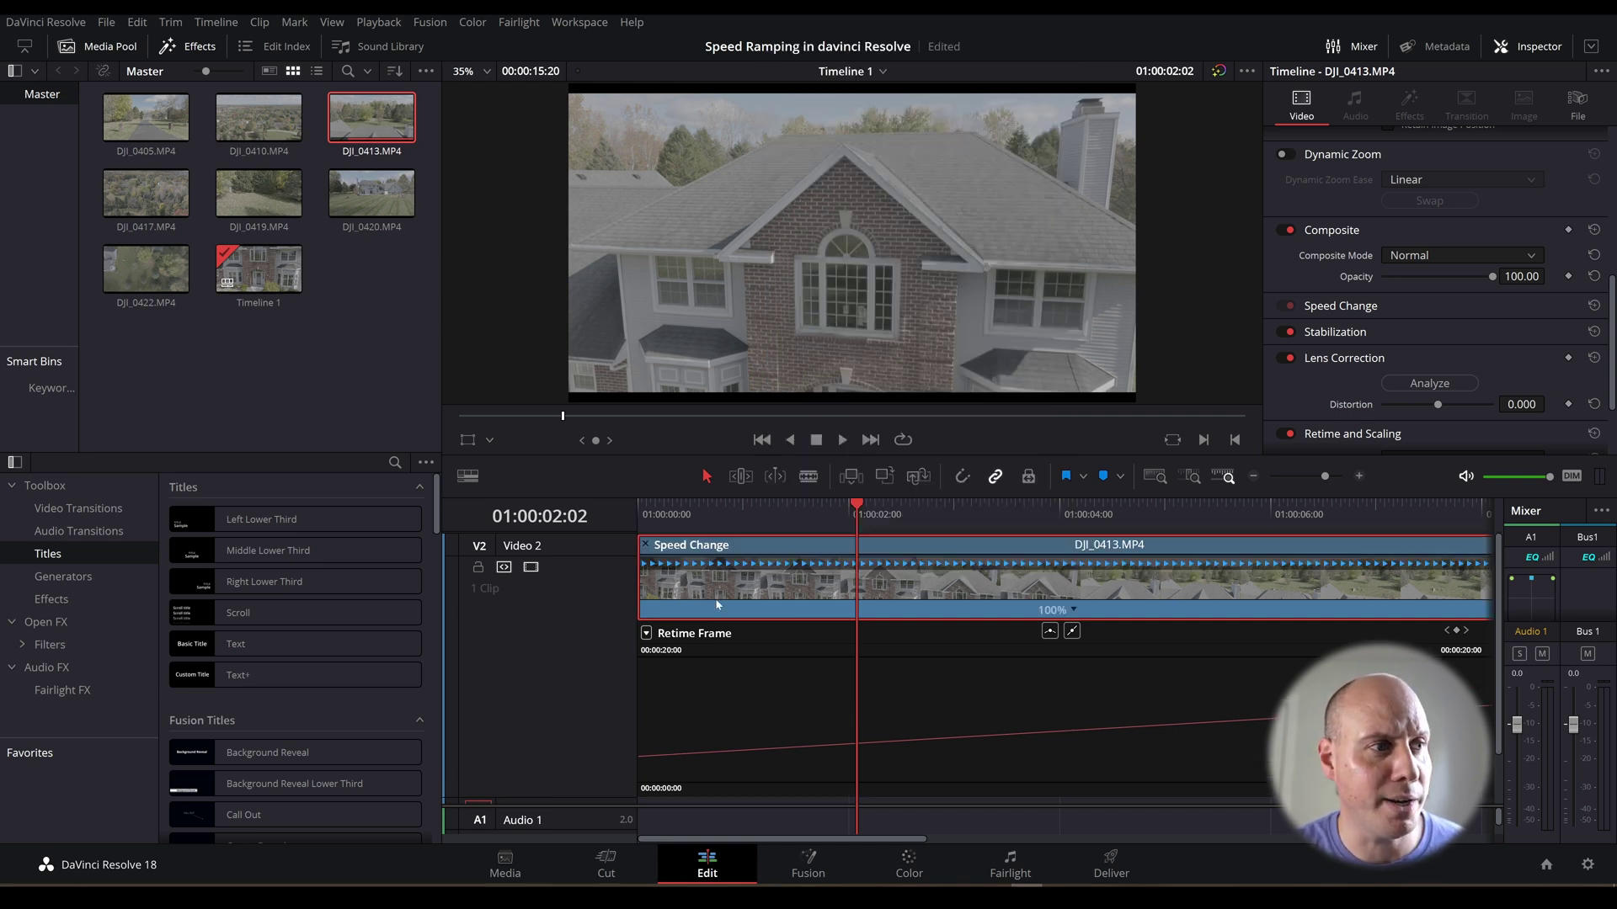
Display the Retime Speed curve in the clip's curve editor instead of Retime Frame.
left_click(646, 633)
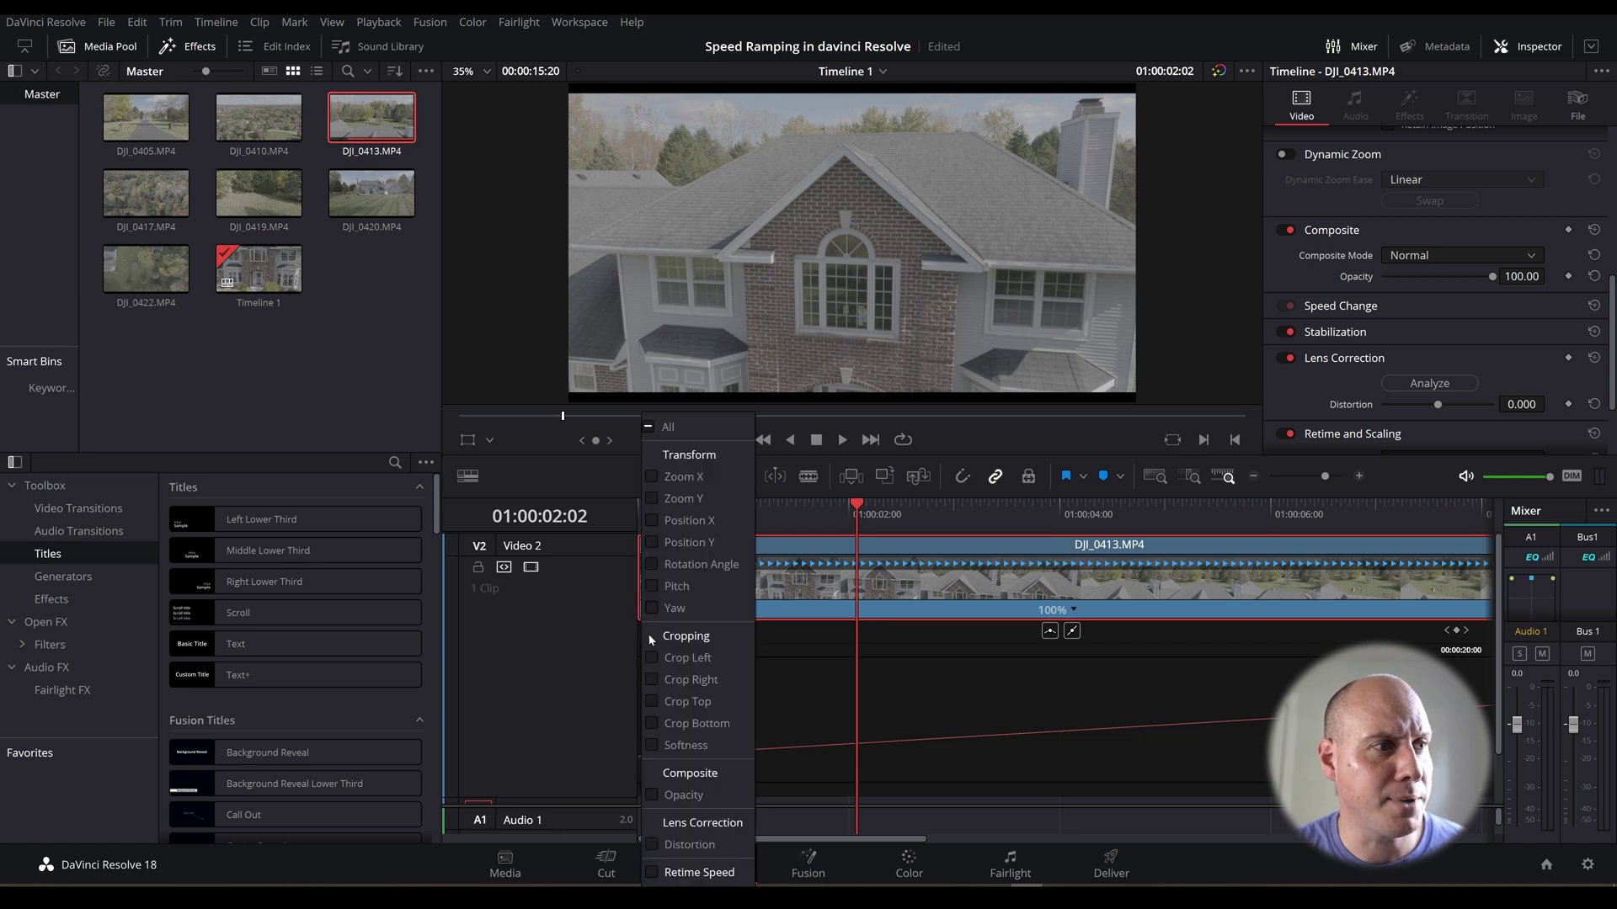
left_click(654, 873)
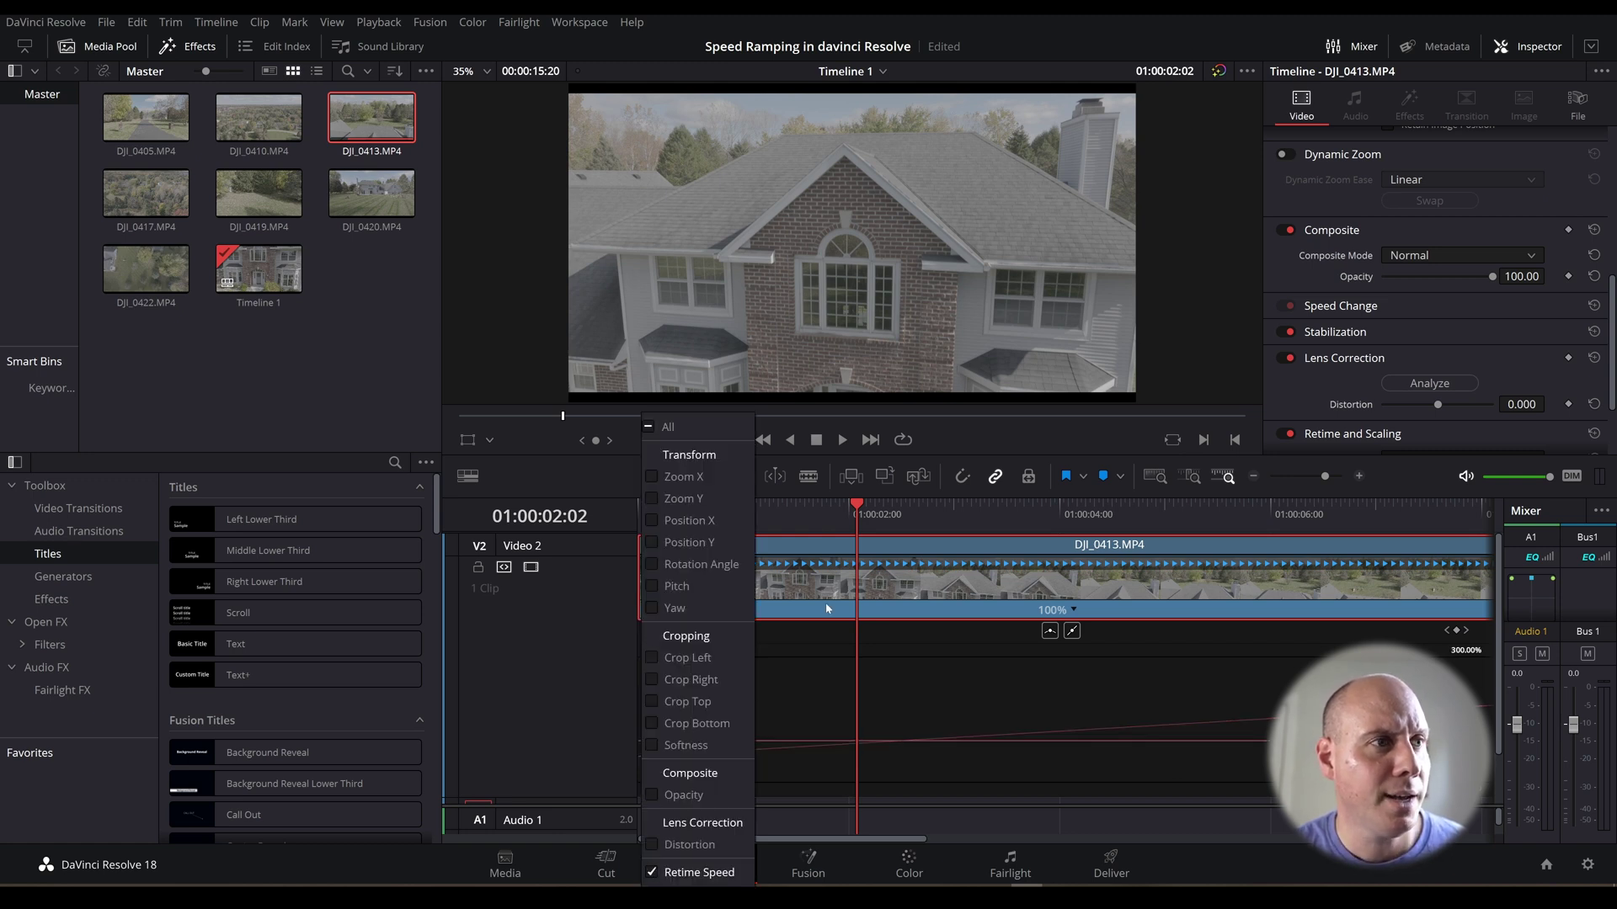
left_click(823, 567)
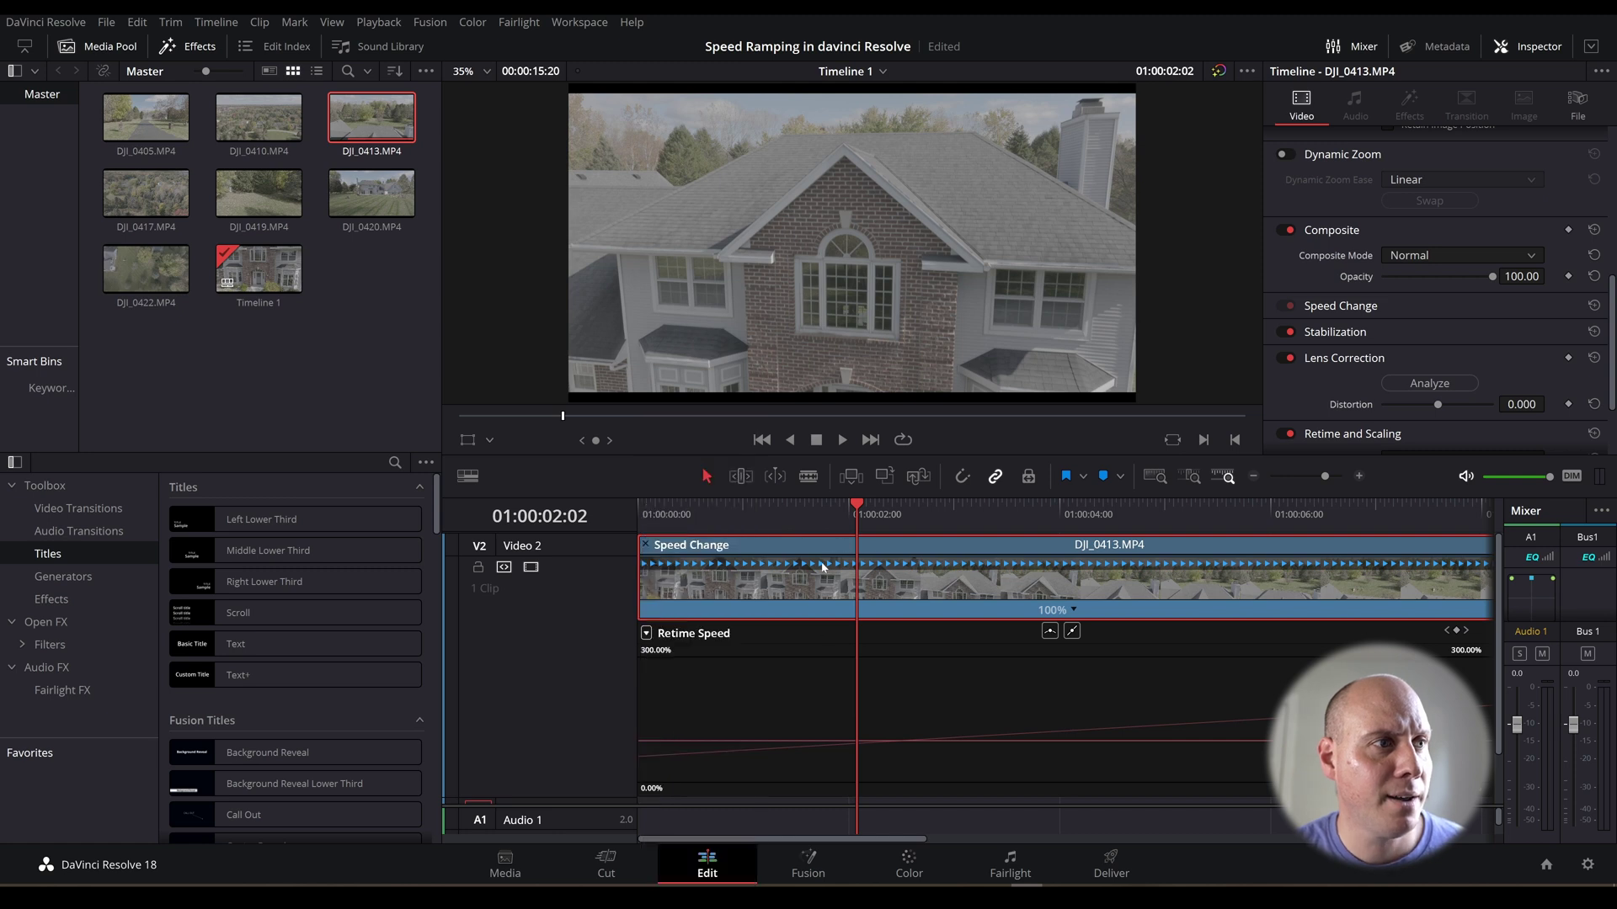
Add Retime Speed keyframes to the clip at 01:00:02:02 and 01:00:09:16.
left_click(1457, 631)
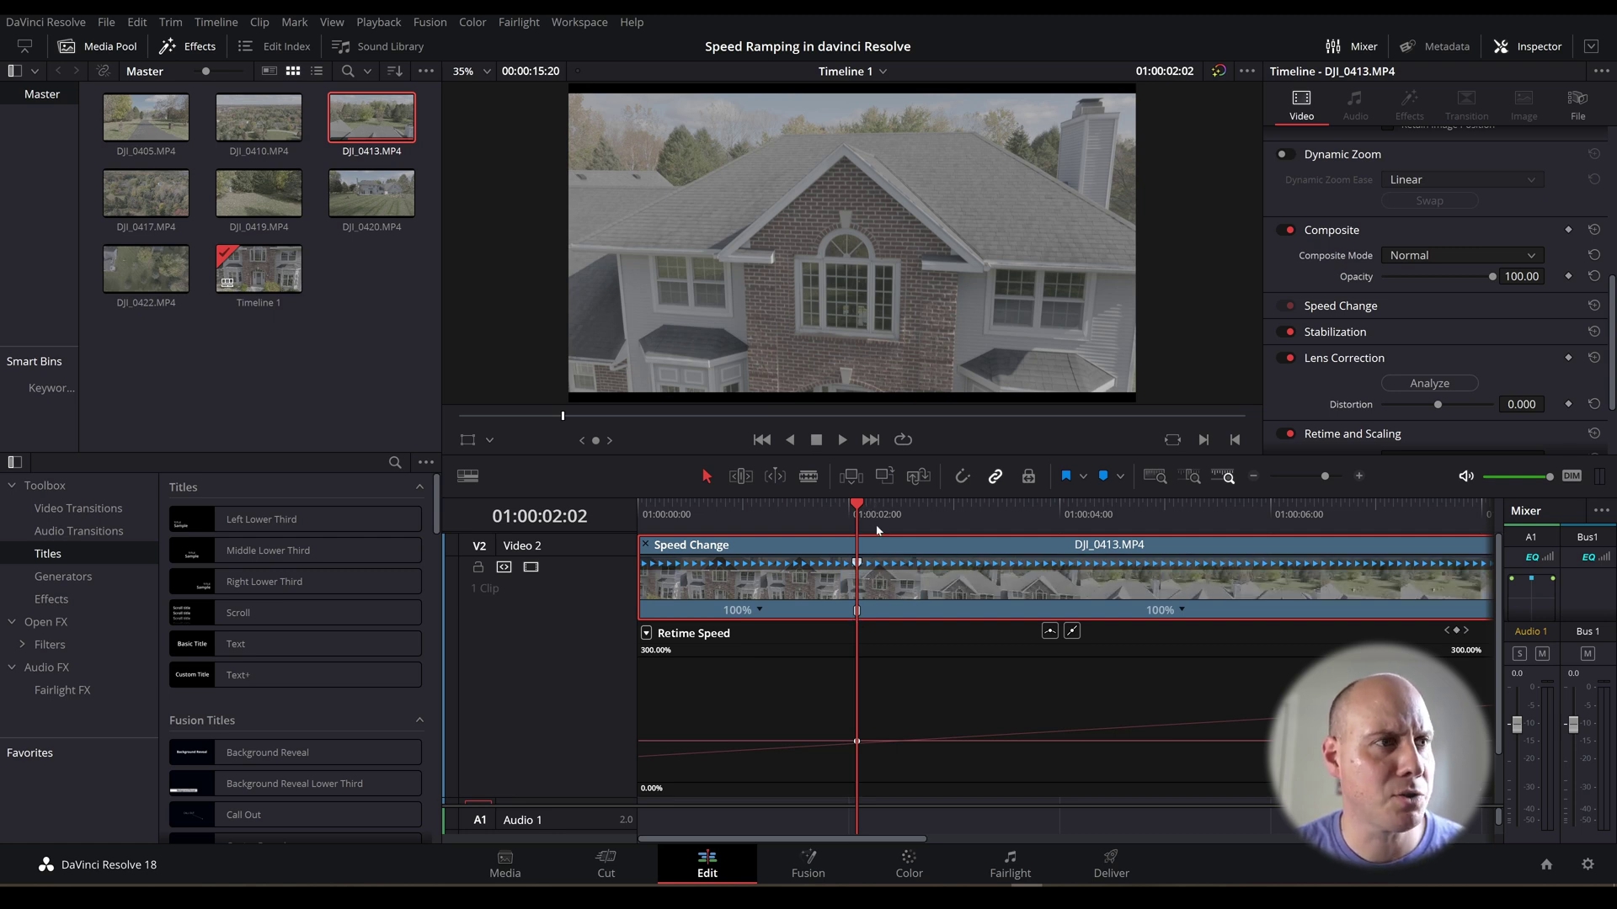
scroll(825, 562, "down", 3)
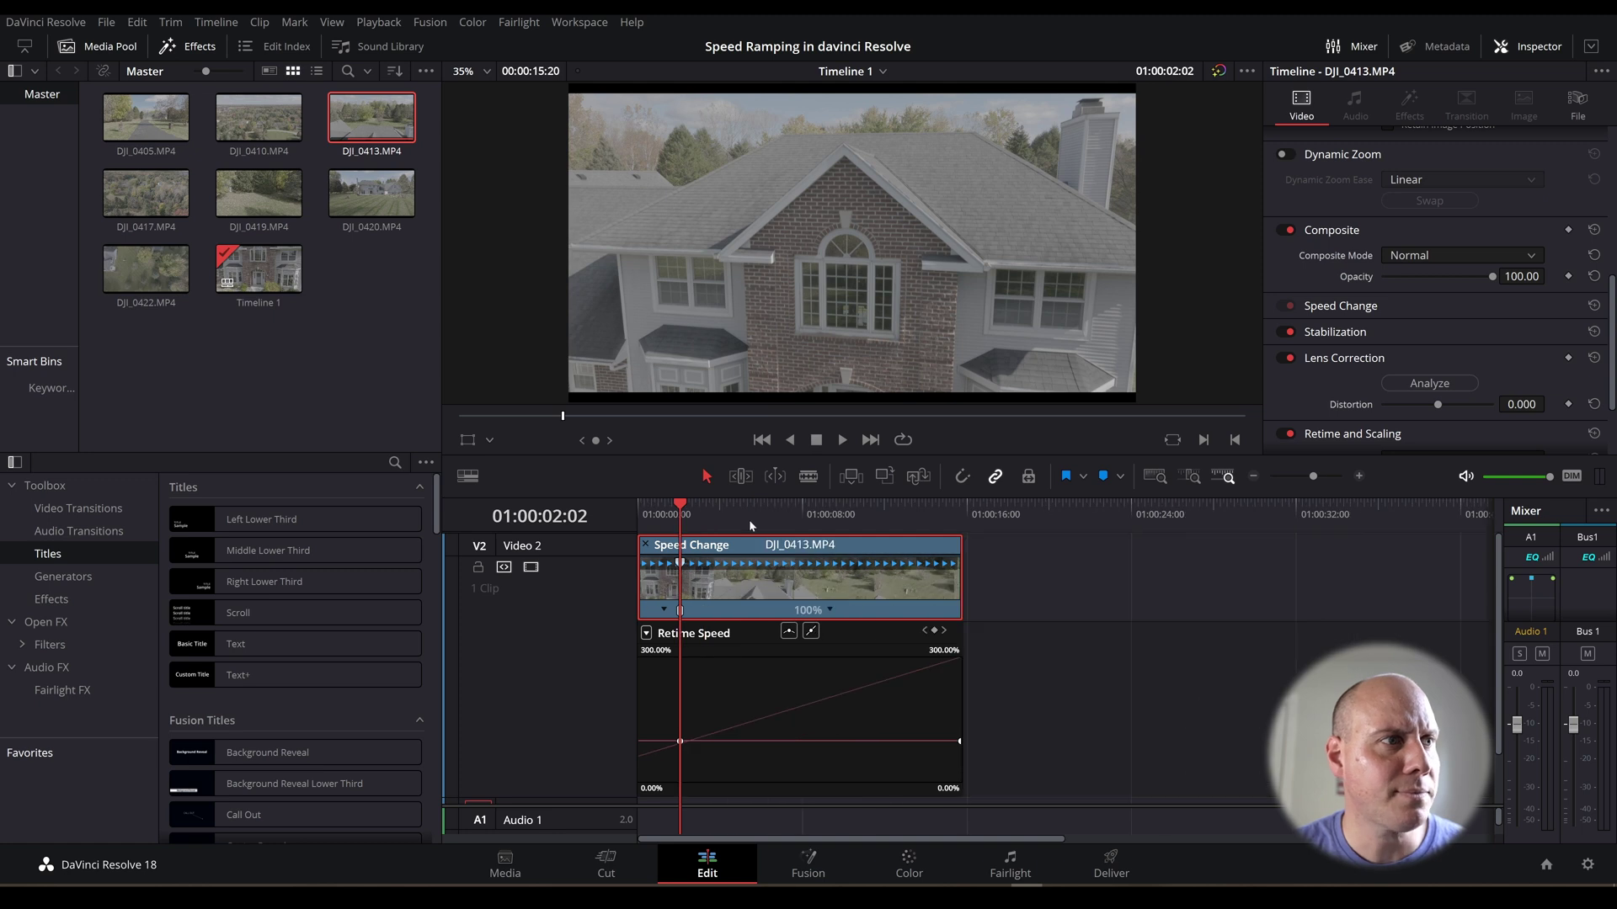
left_click_drag(684, 509, 838, 542)
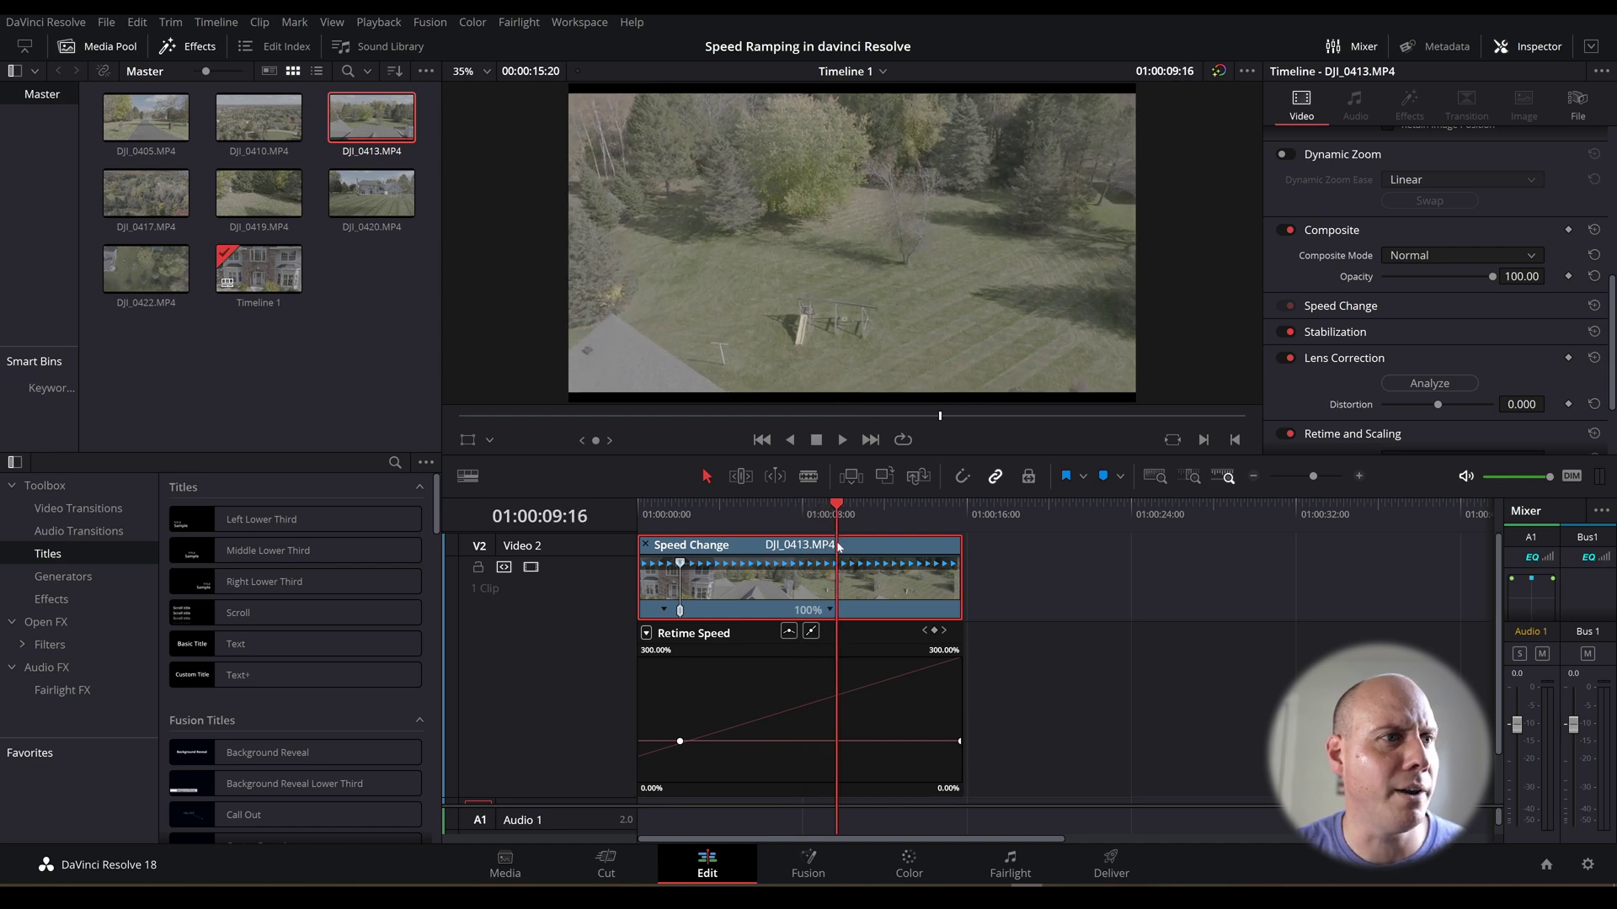
left_click(936, 632)
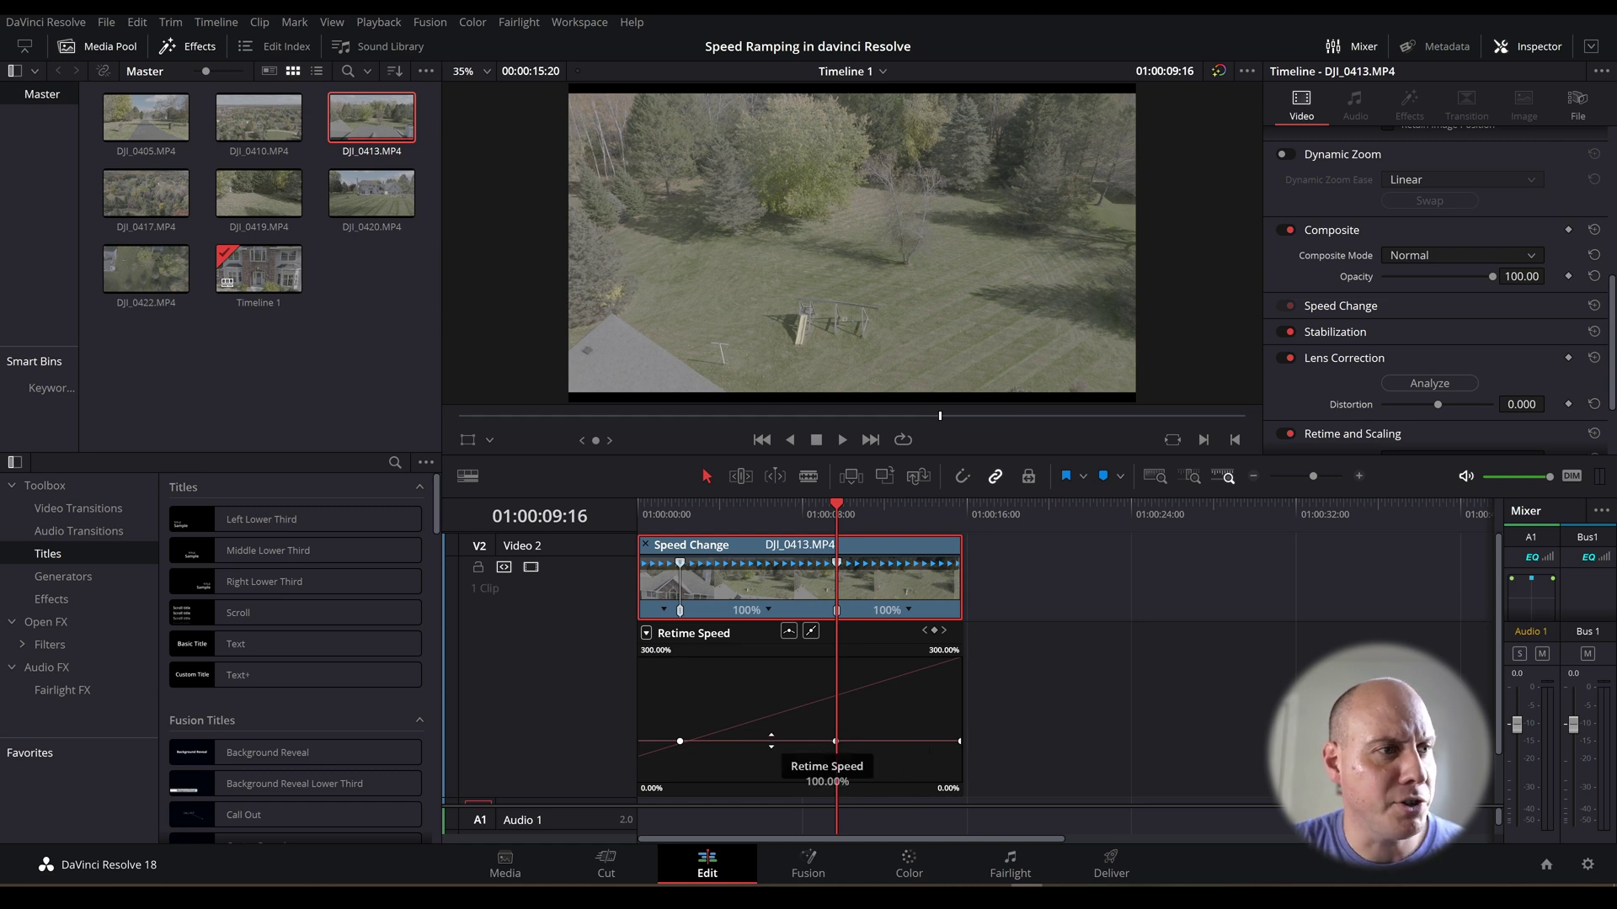
Raise the speed of the segment between the two keyframes to 300%.
left_click_drag(769, 741, 770, 713)
left_click_drag(773, 581, 741, 243)
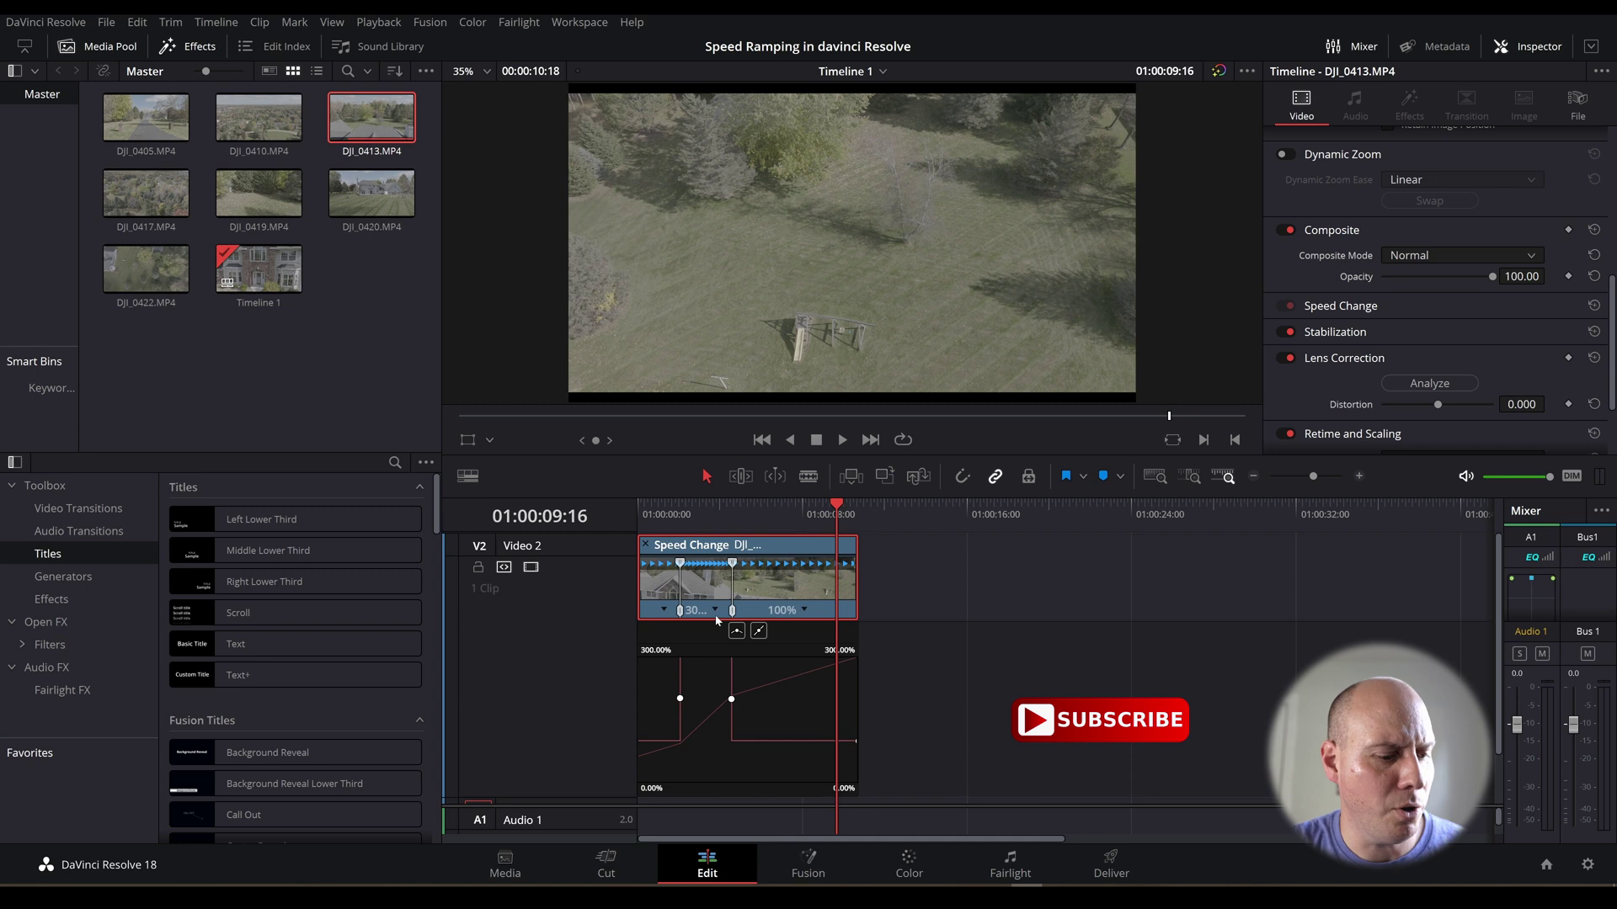
scroll(874, 620, "up", 3)
scroll(752, 627, "down", 3)
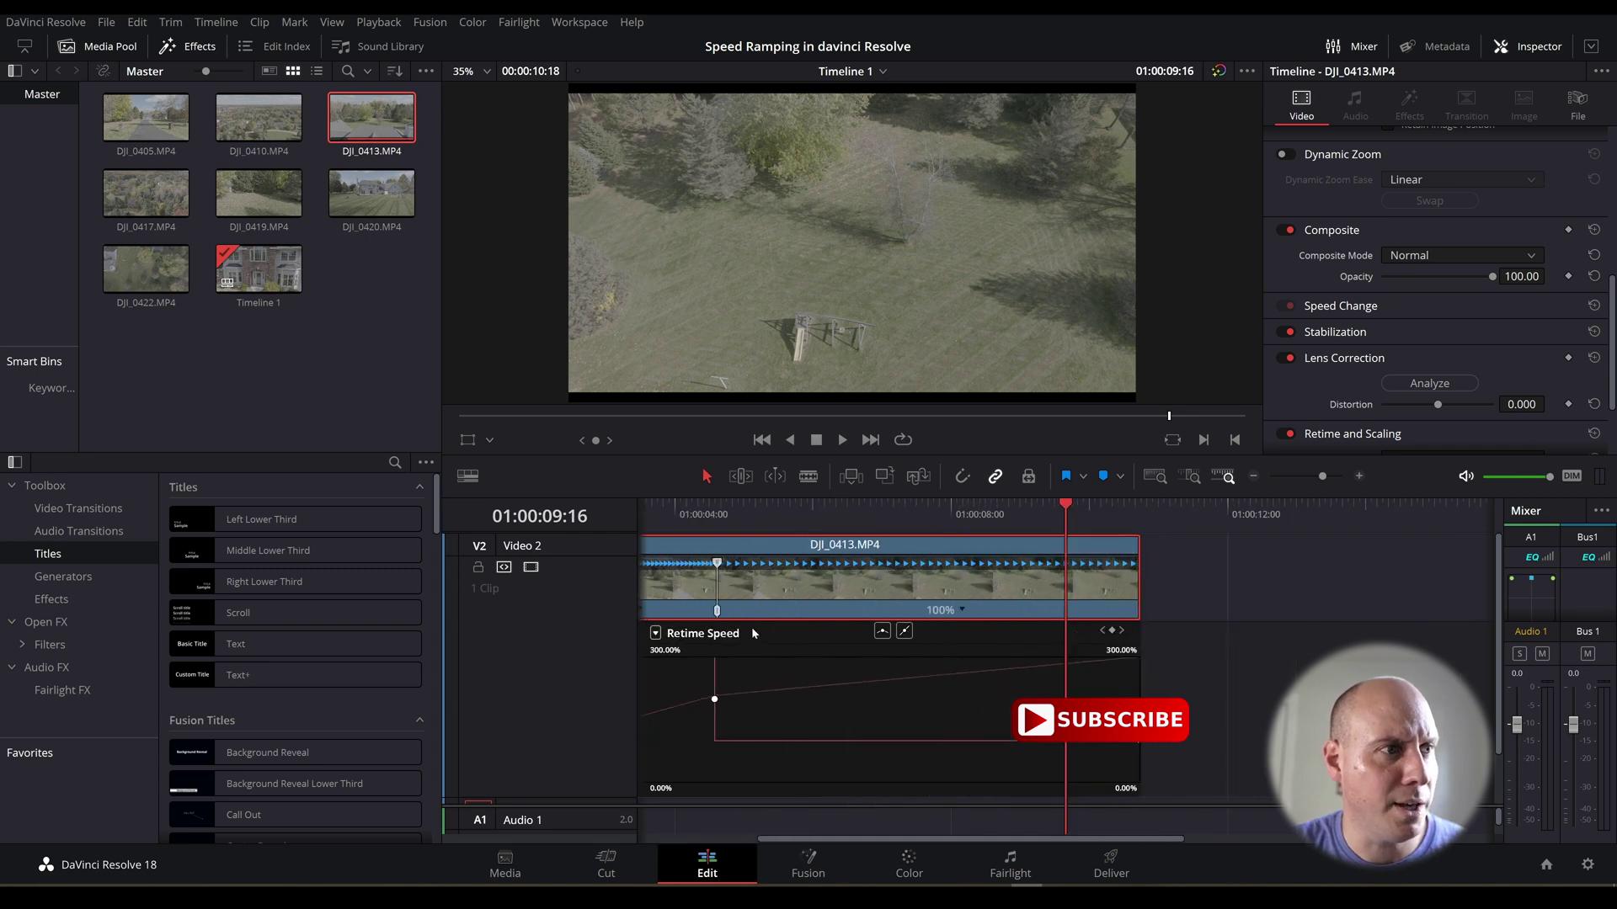
left_click(790, 512)
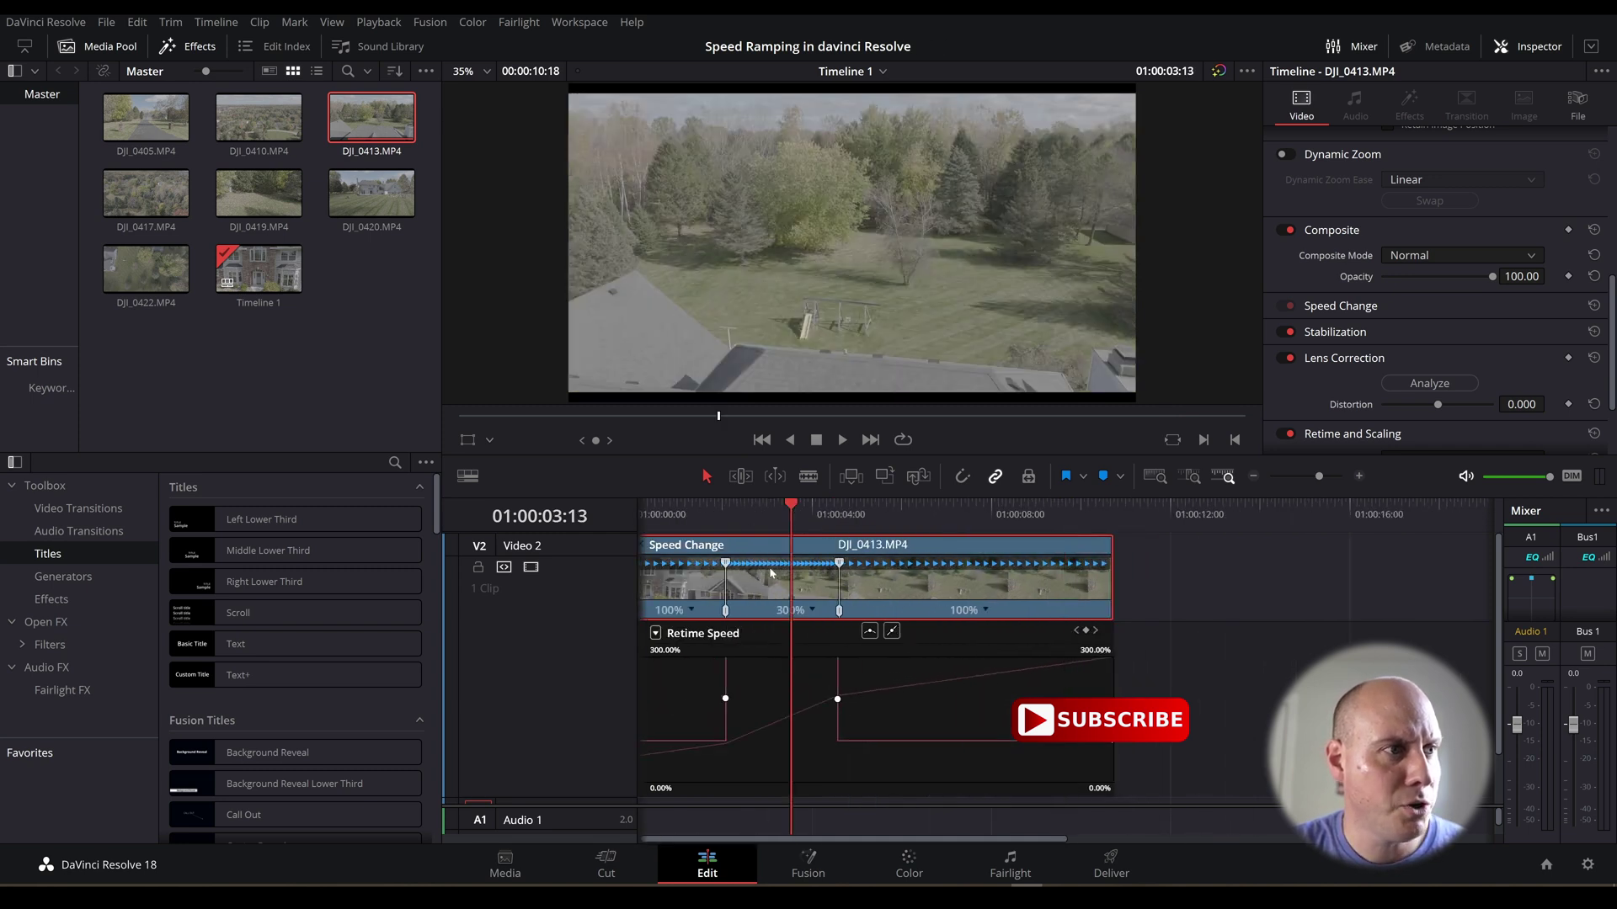
scroll(909, 614, "up", 2)
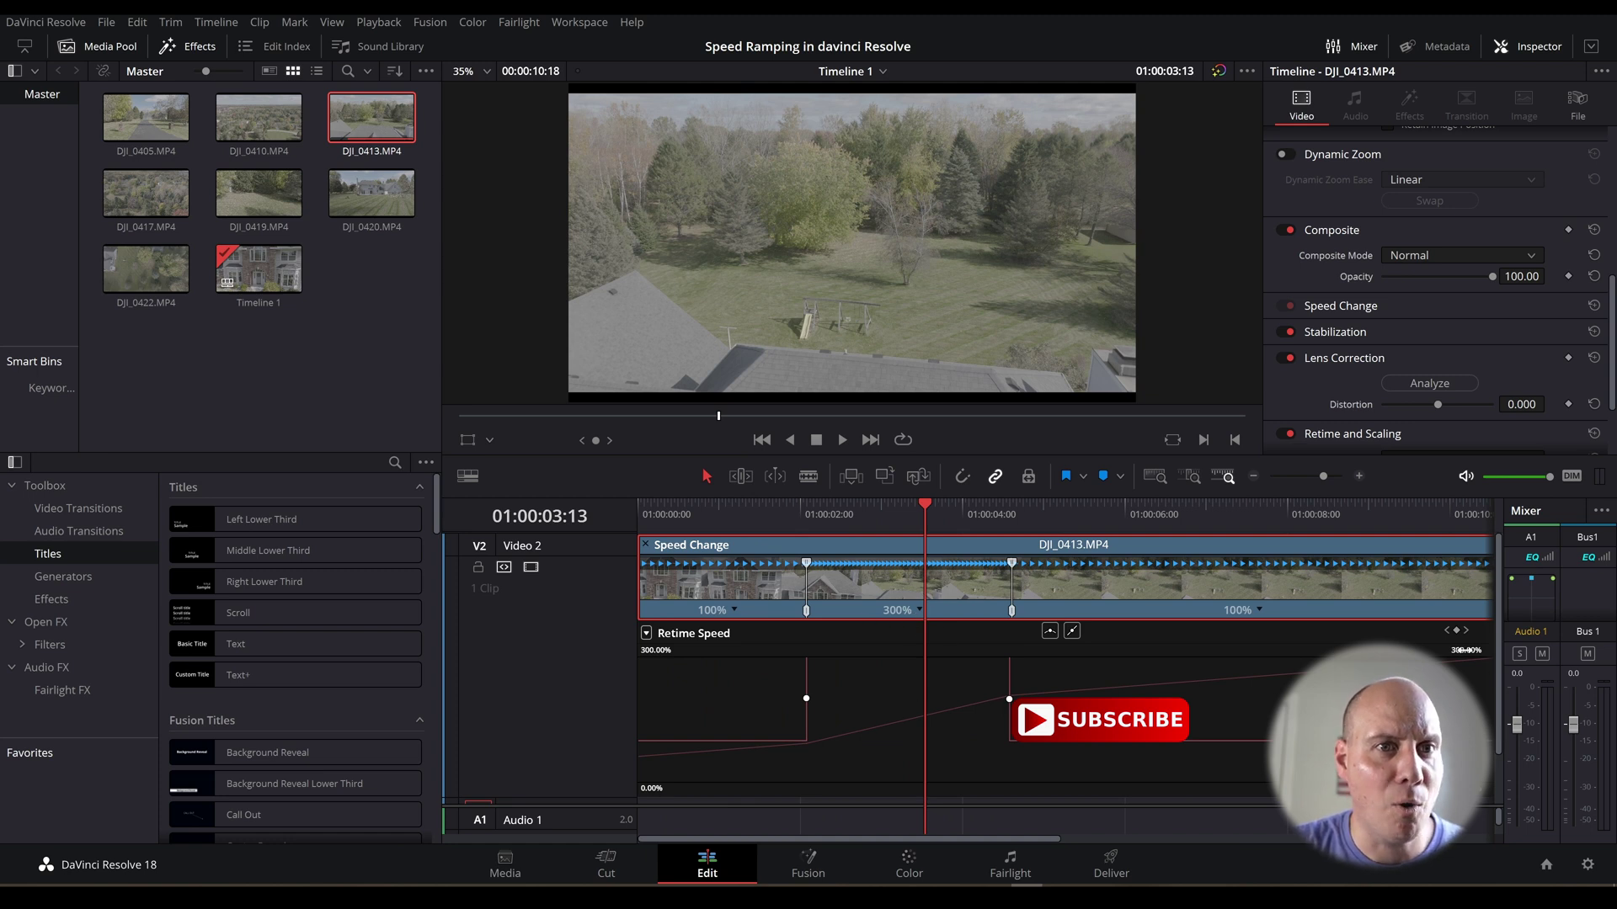
Extend the speed graph's range to 3925% and raise the middle segment's speed well above 1025%.
left_click_drag(1470, 651, 1558, 651)
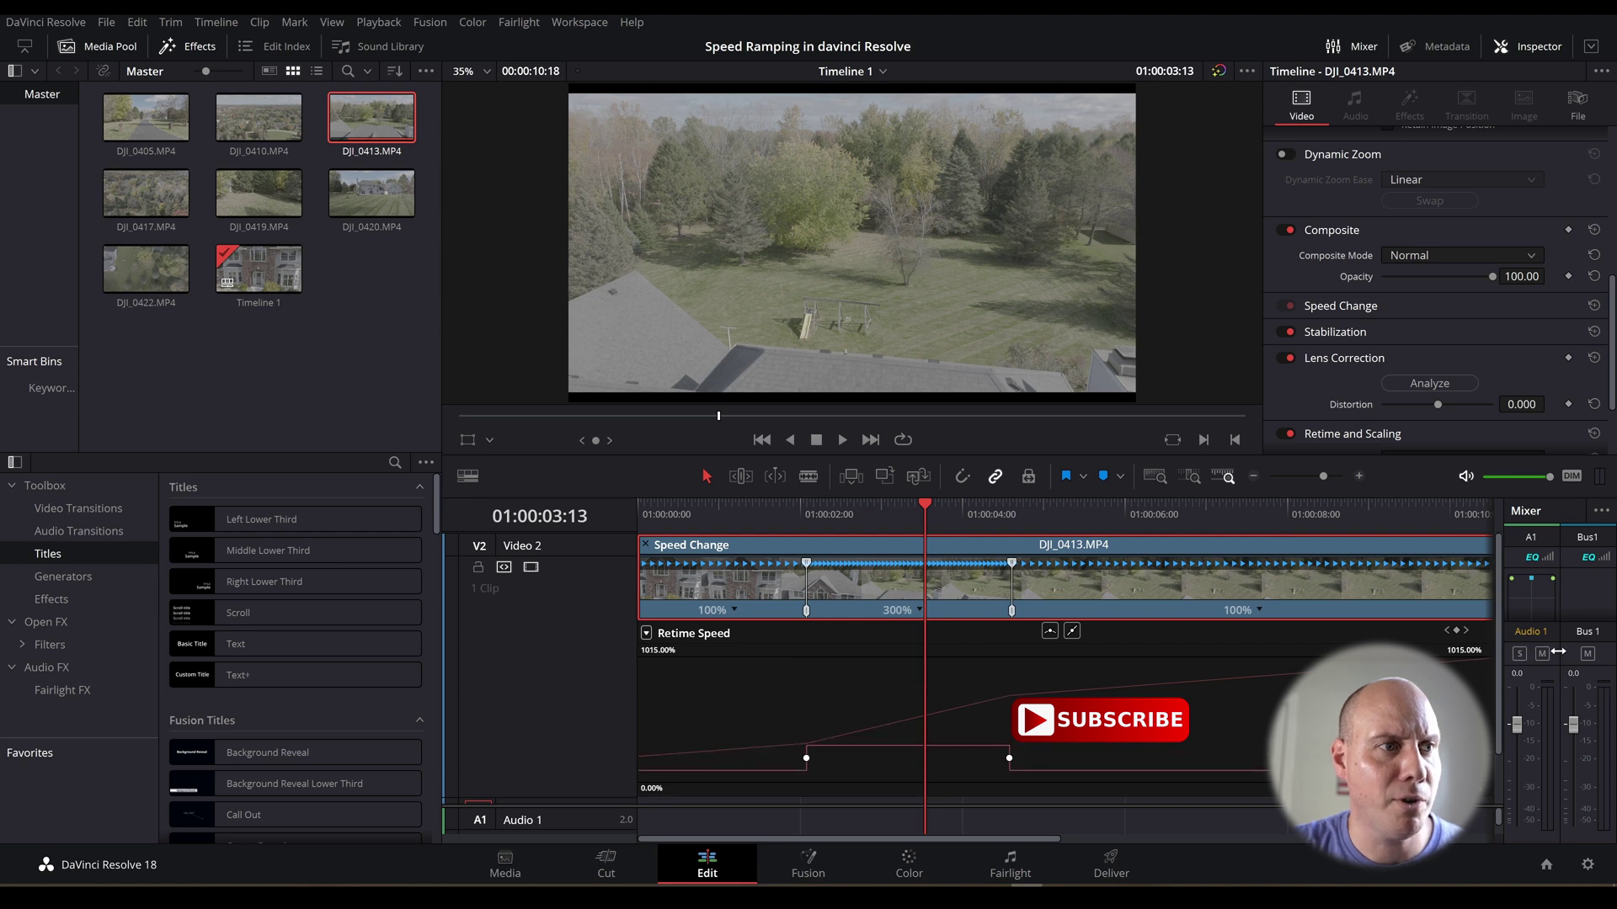
left_click_drag(998, 744, 1000, 179)
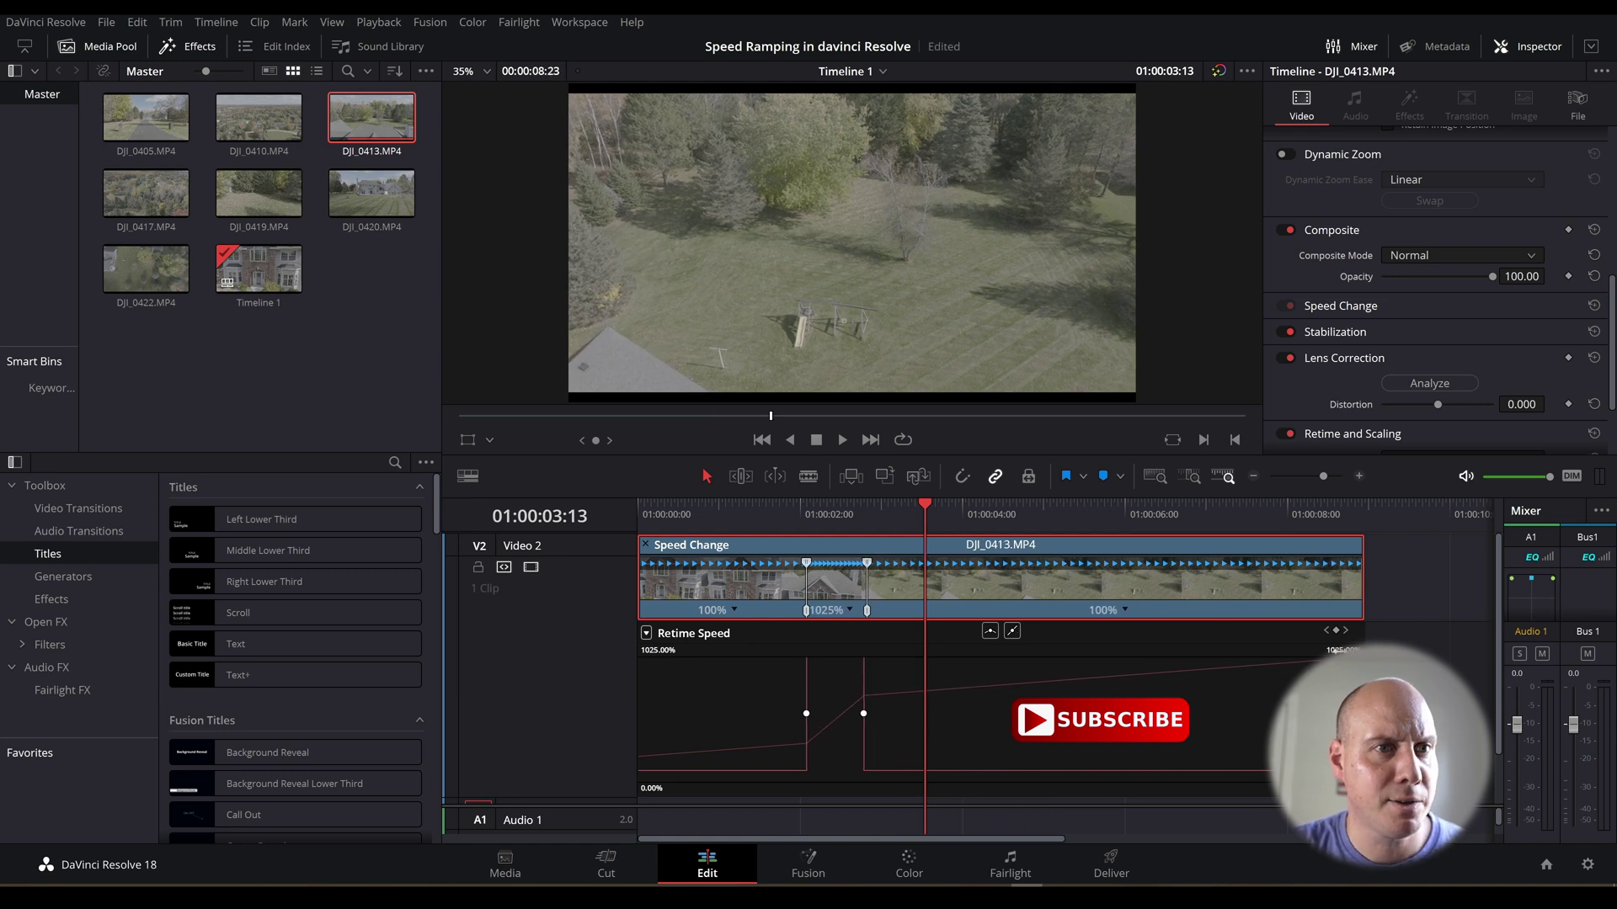
left_click_drag(857, 739, 923, 417)
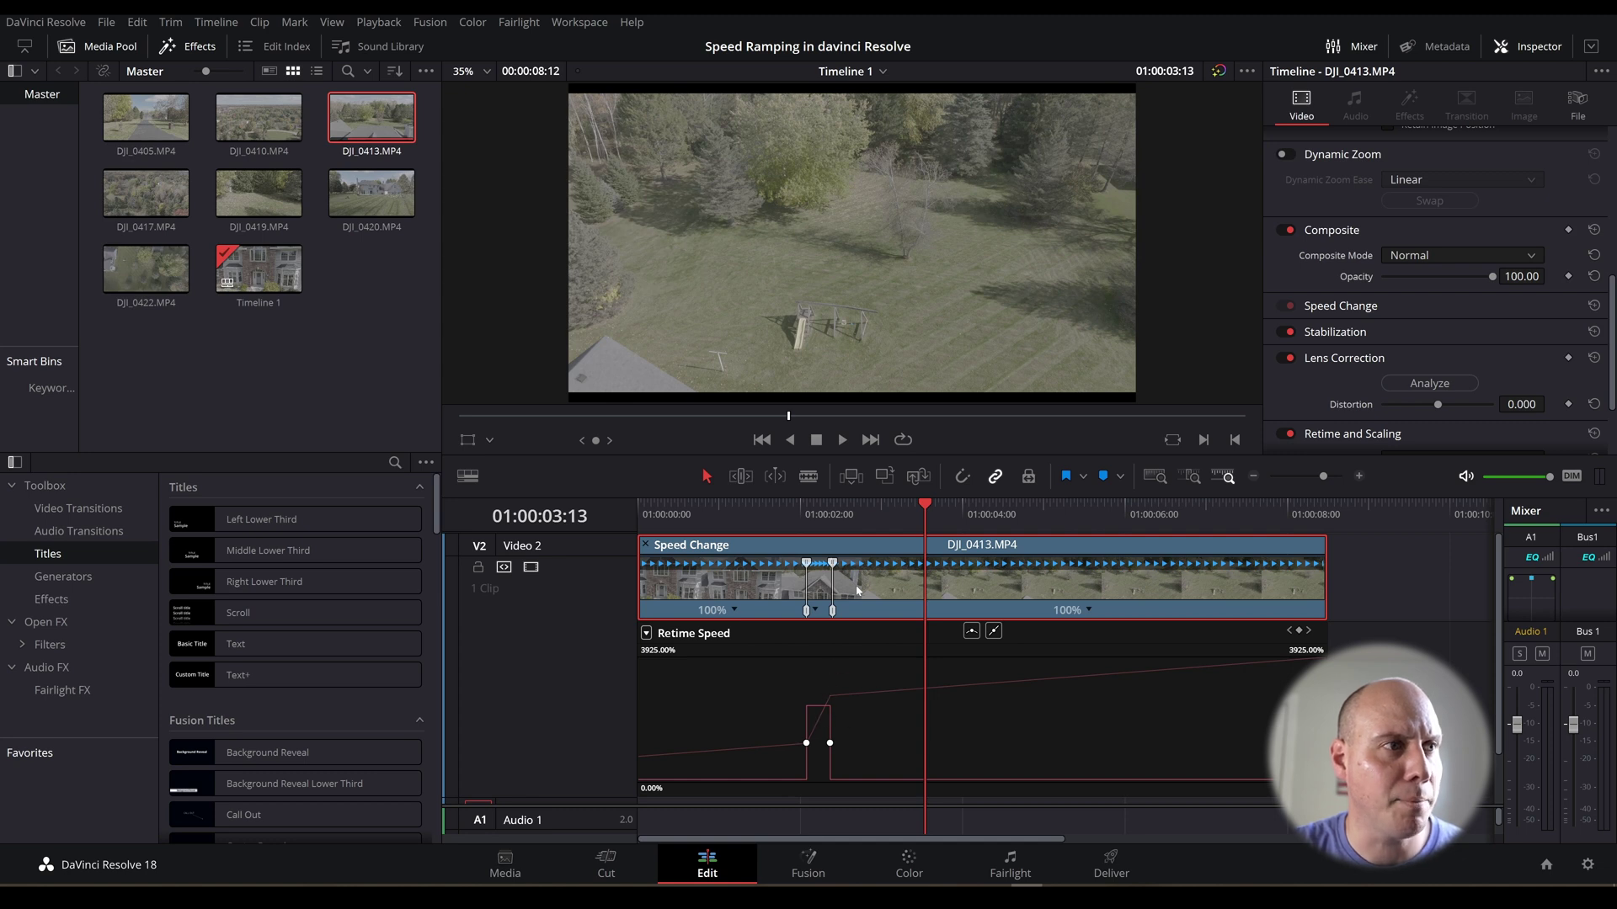
Play back the speed ramp from the clip's start and return the playhead to 01:00:01:23, just before the first keyframe.
left_click(772, 526)
left_click_drag(811, 515, 594, 503)
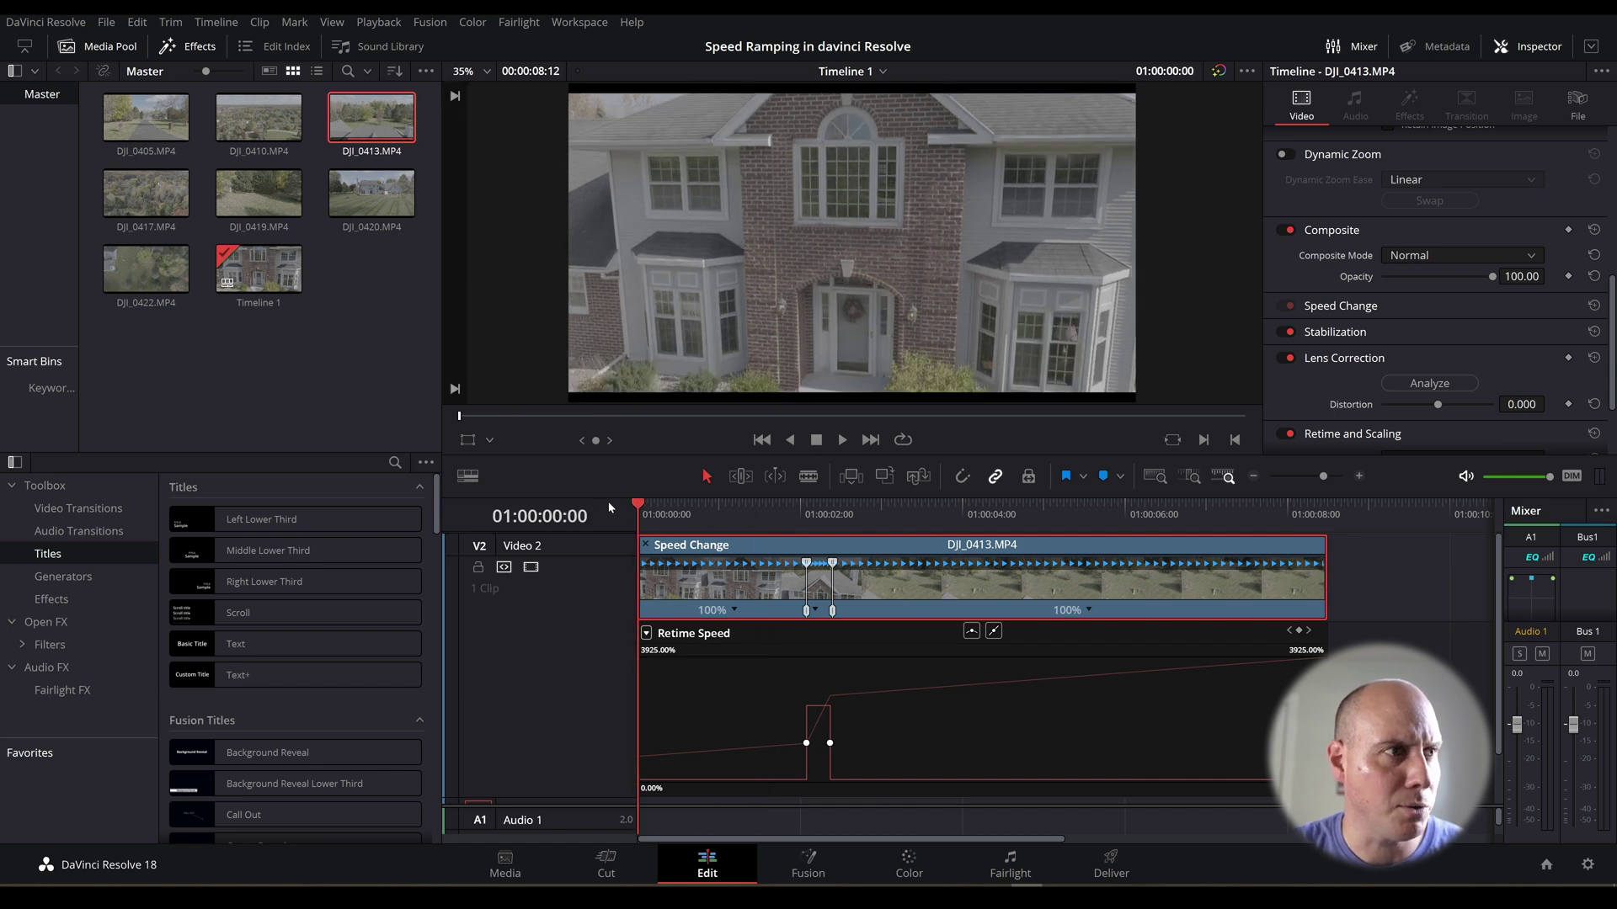
key("space")
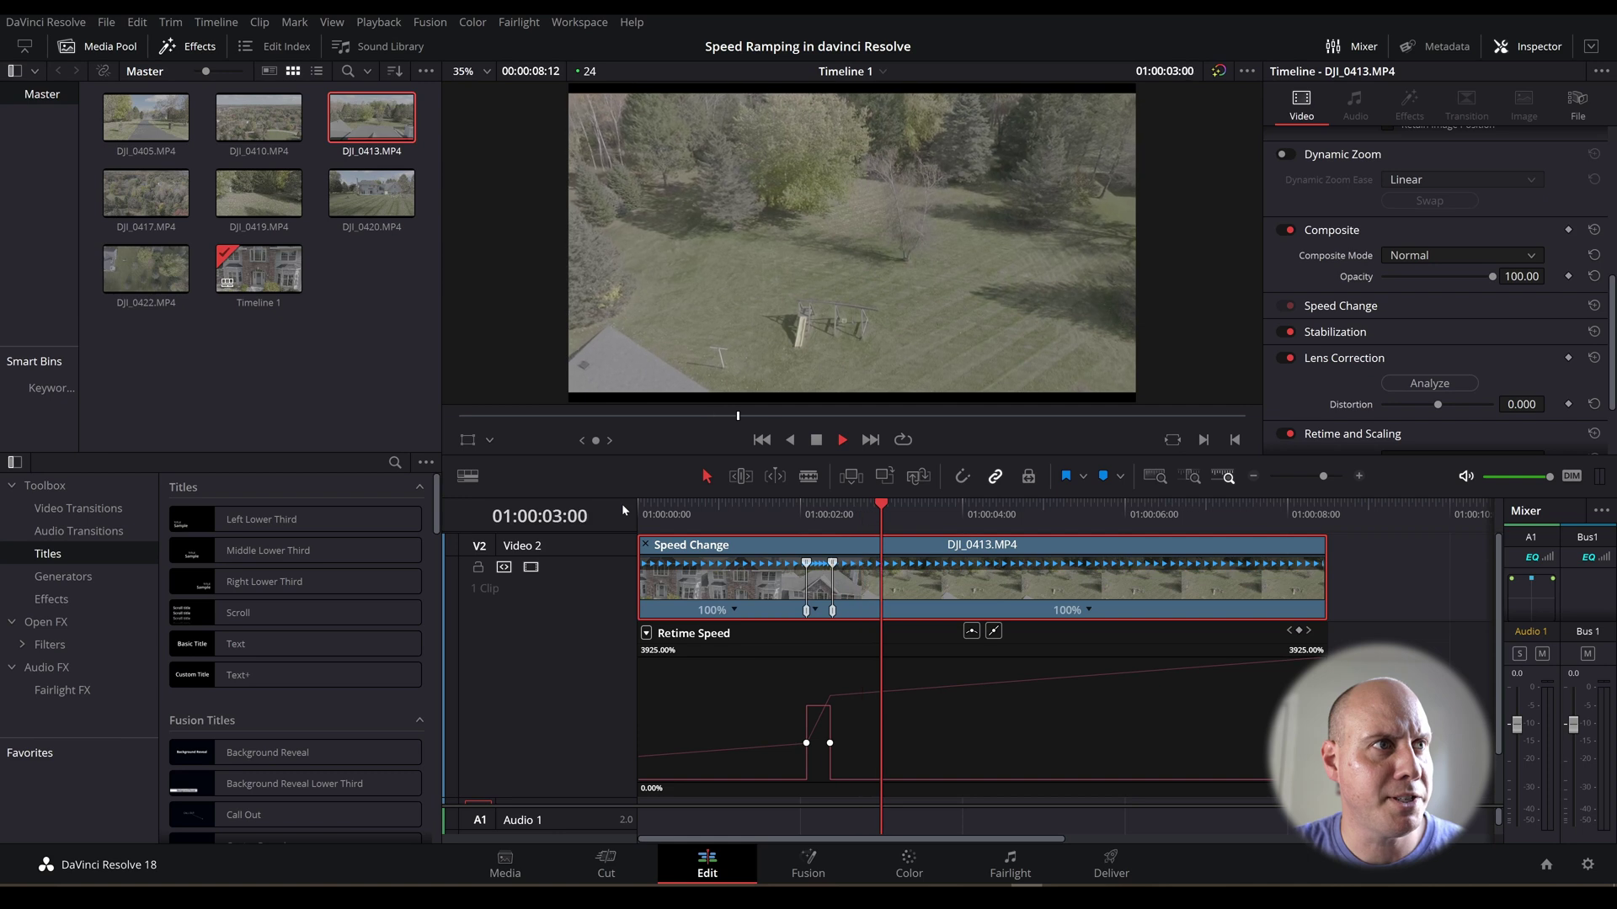
key("space")
left_click_drag(782, 517, 795, 517)
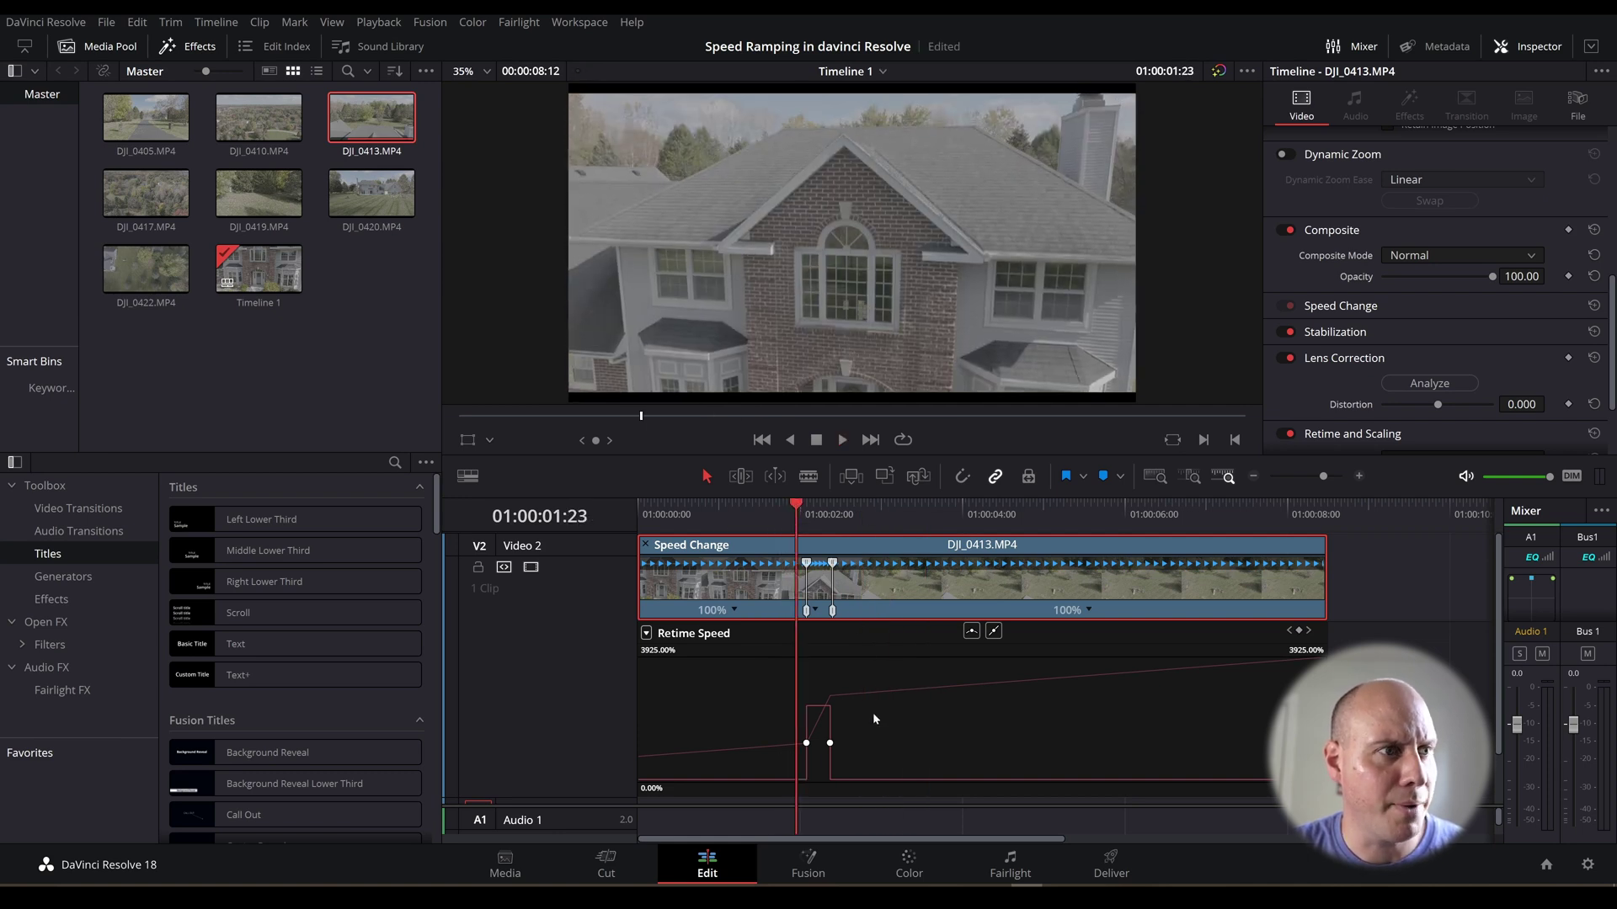
Smooth the Retime Speed curve at both the first and second keyframes of the fast segment with Bezier easing.
scroll(856, 700, "up", 3)
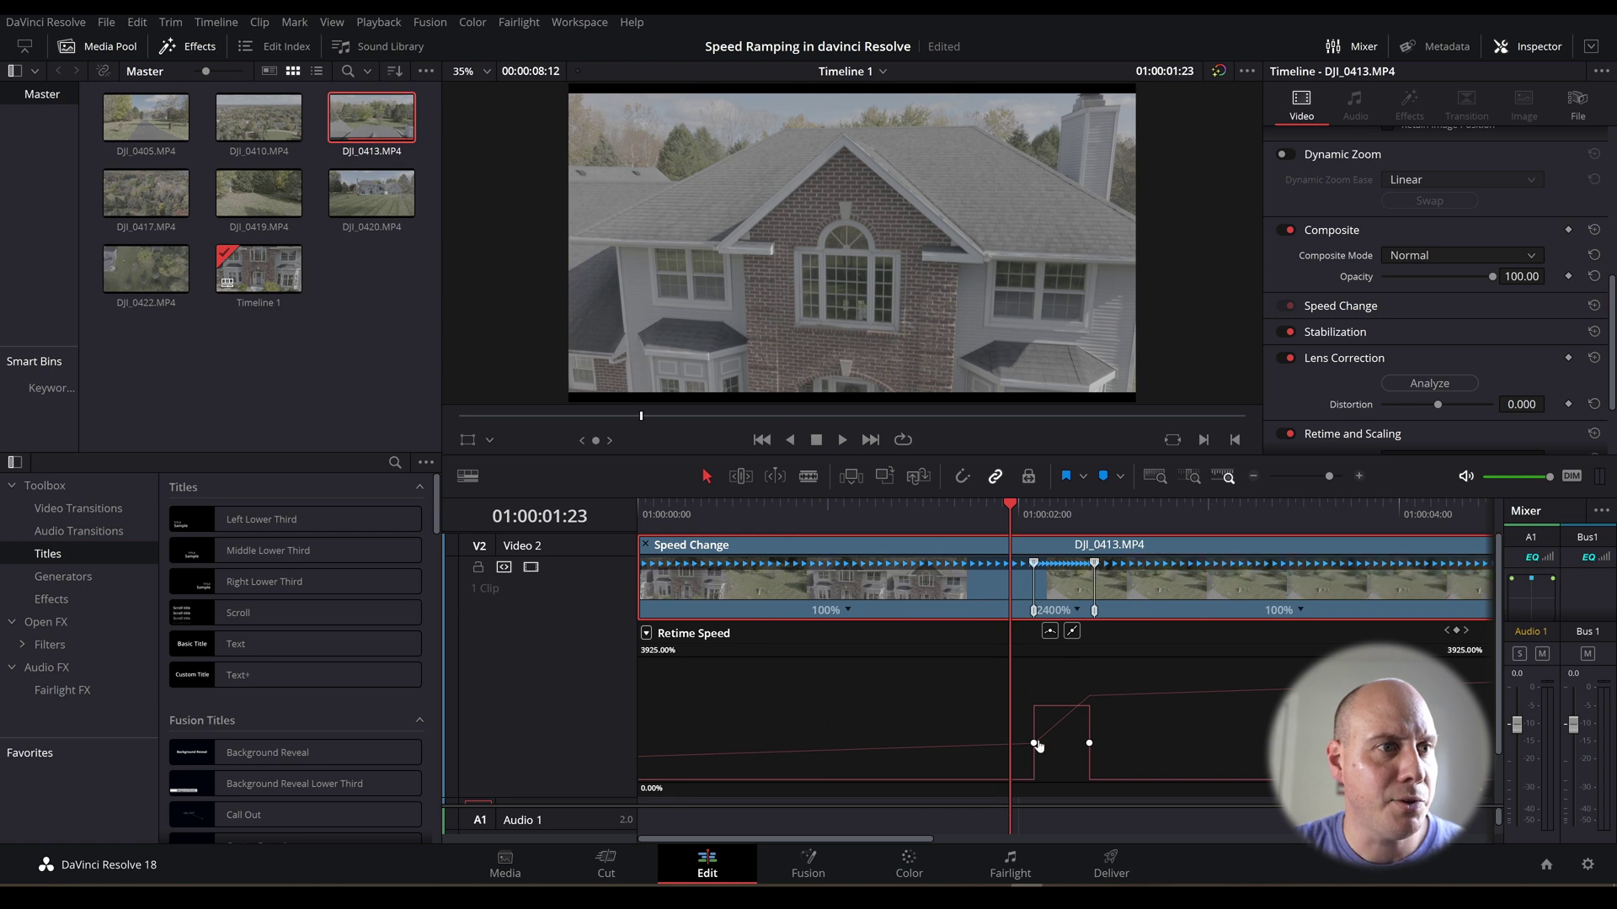
left_click(1034, 743)
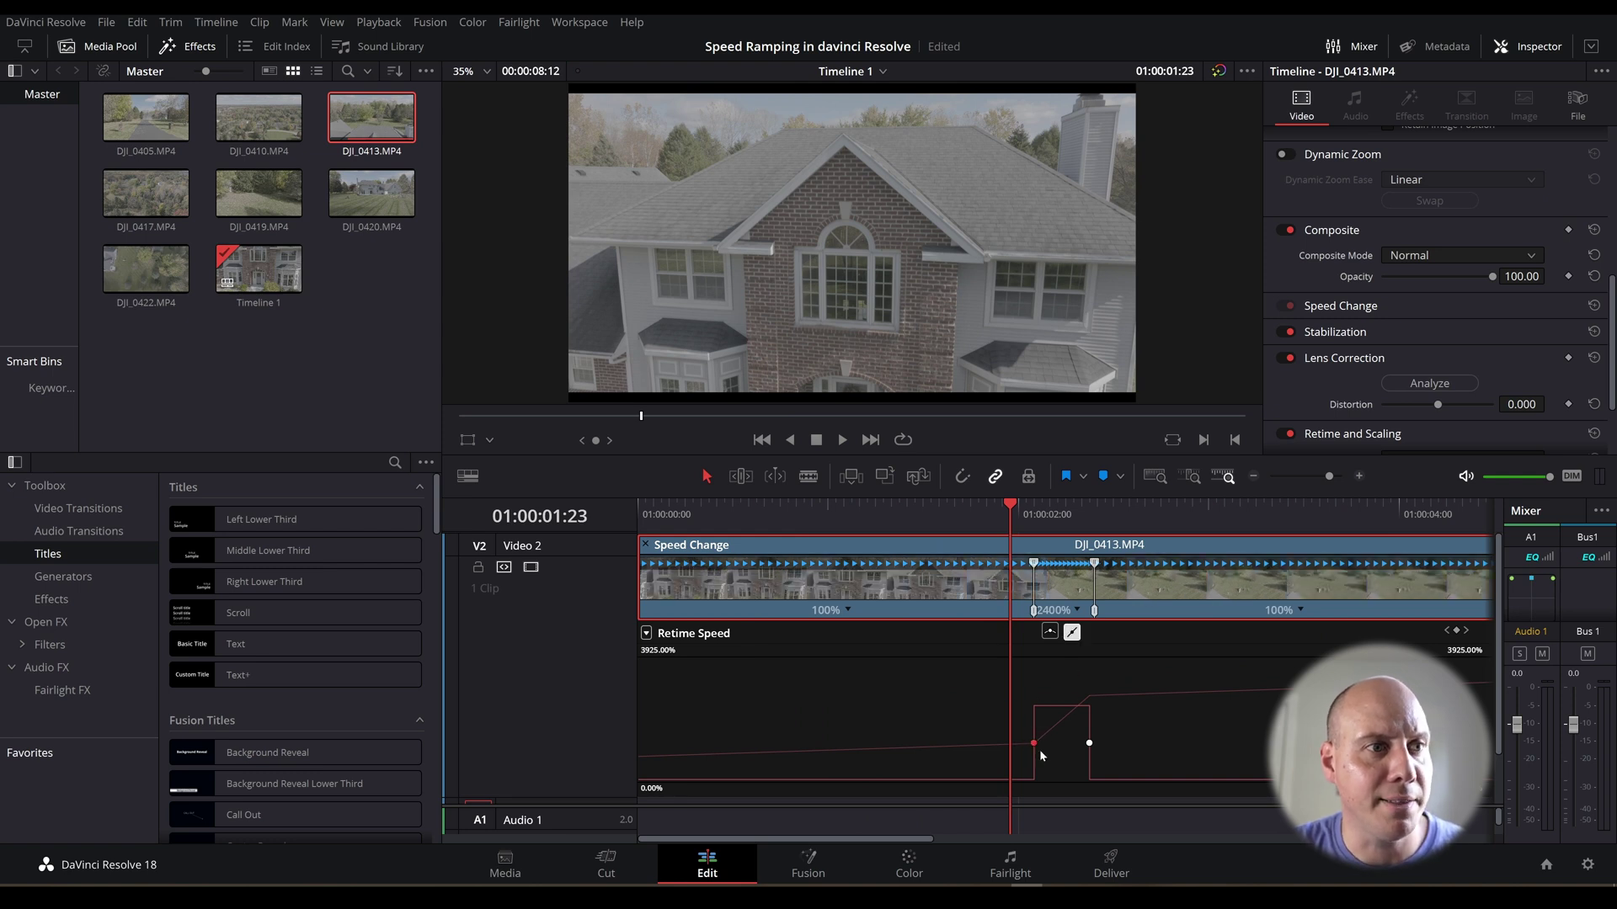
left_click(1052, 633)
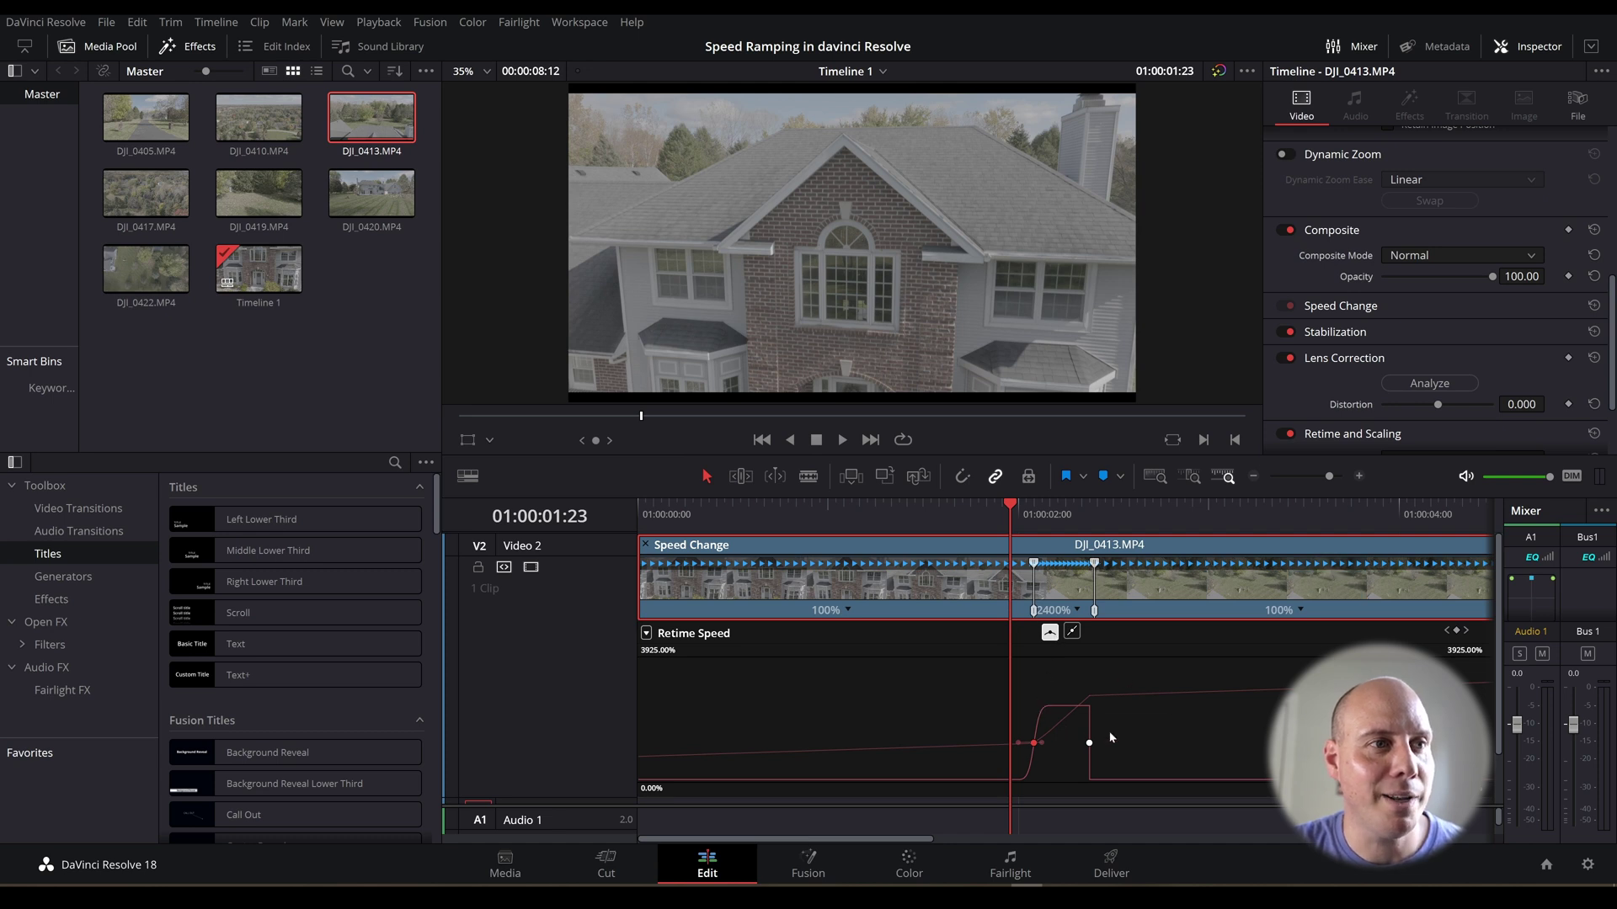
left_click(1050, 634)
Play back the smoothed speed ramp from before the first keyframe and return the playhead to 01:00:01:19.
left_click_drag(1016, 507, 855, 512)
key("space")
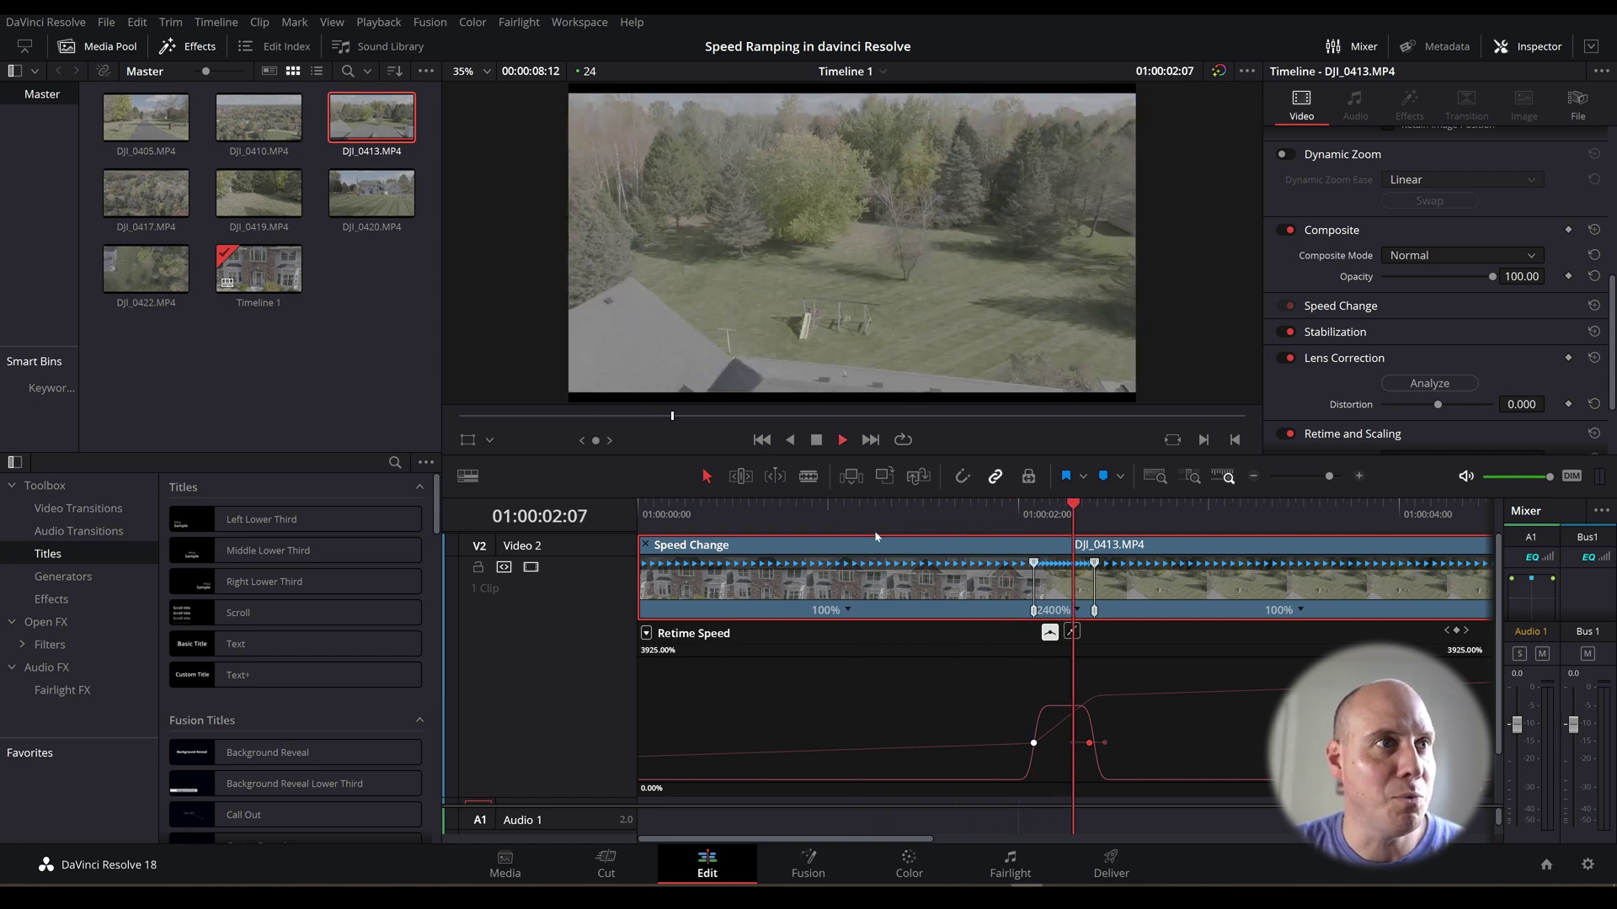
key("space")
left_click(977, 522)
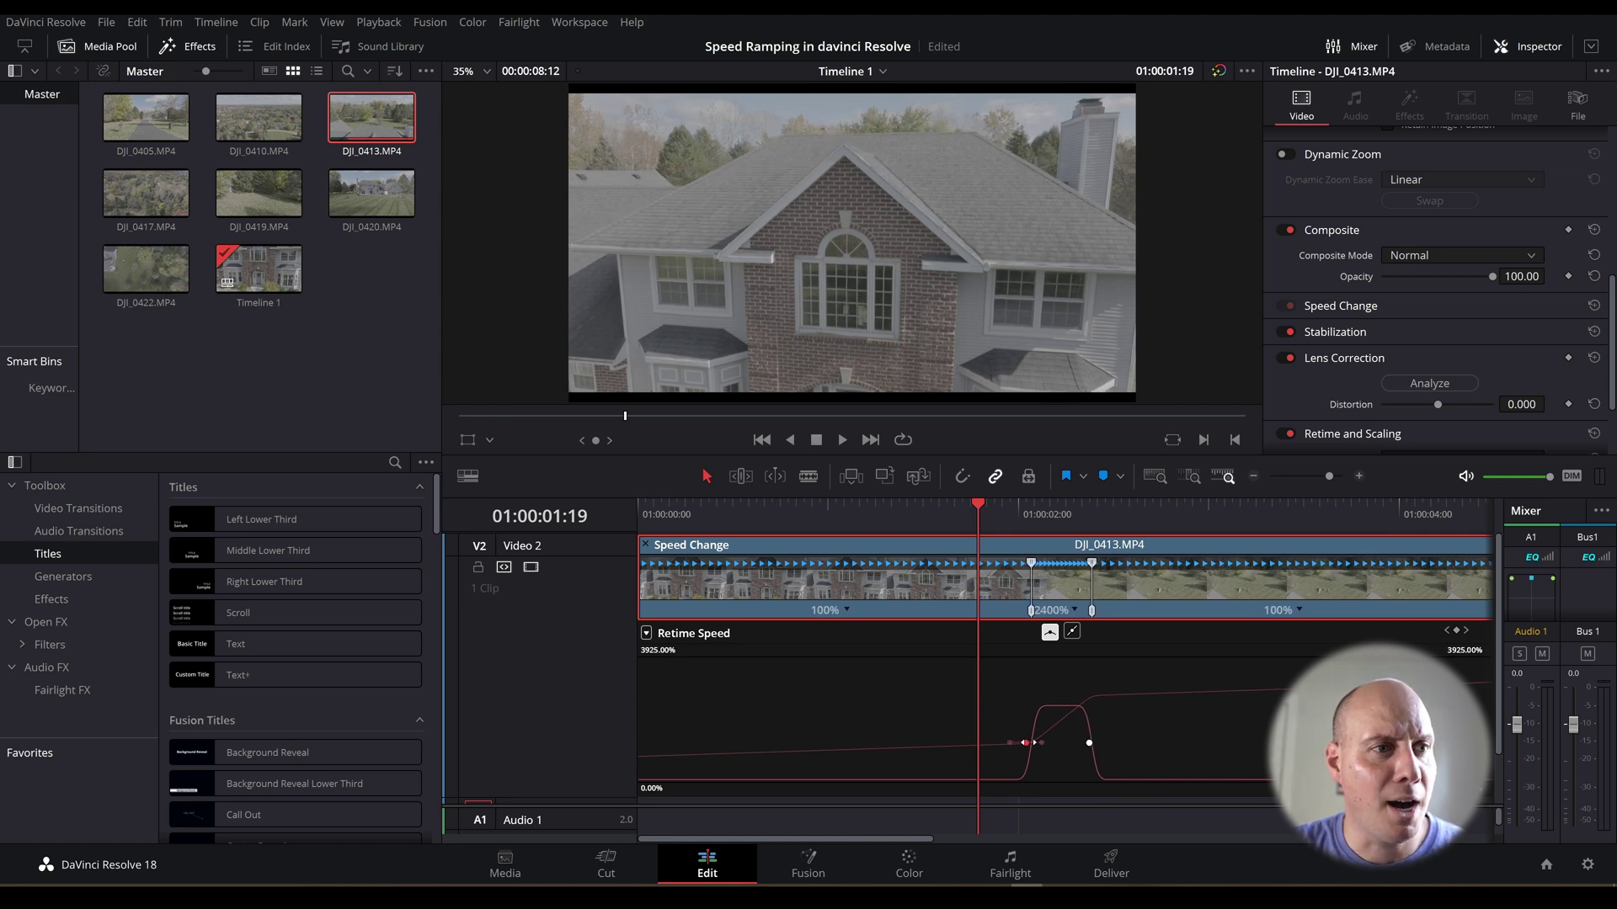
Widen the first keyframe's easing on the speed curve for a more gradual ramp-up, and fine-tune the second keyframe's handles and position.
mouse_move(1034, 742)
left_mouse_down()
mouse_move(1073, 743)
mouse_move(1002, 746)
left_mouse_up()
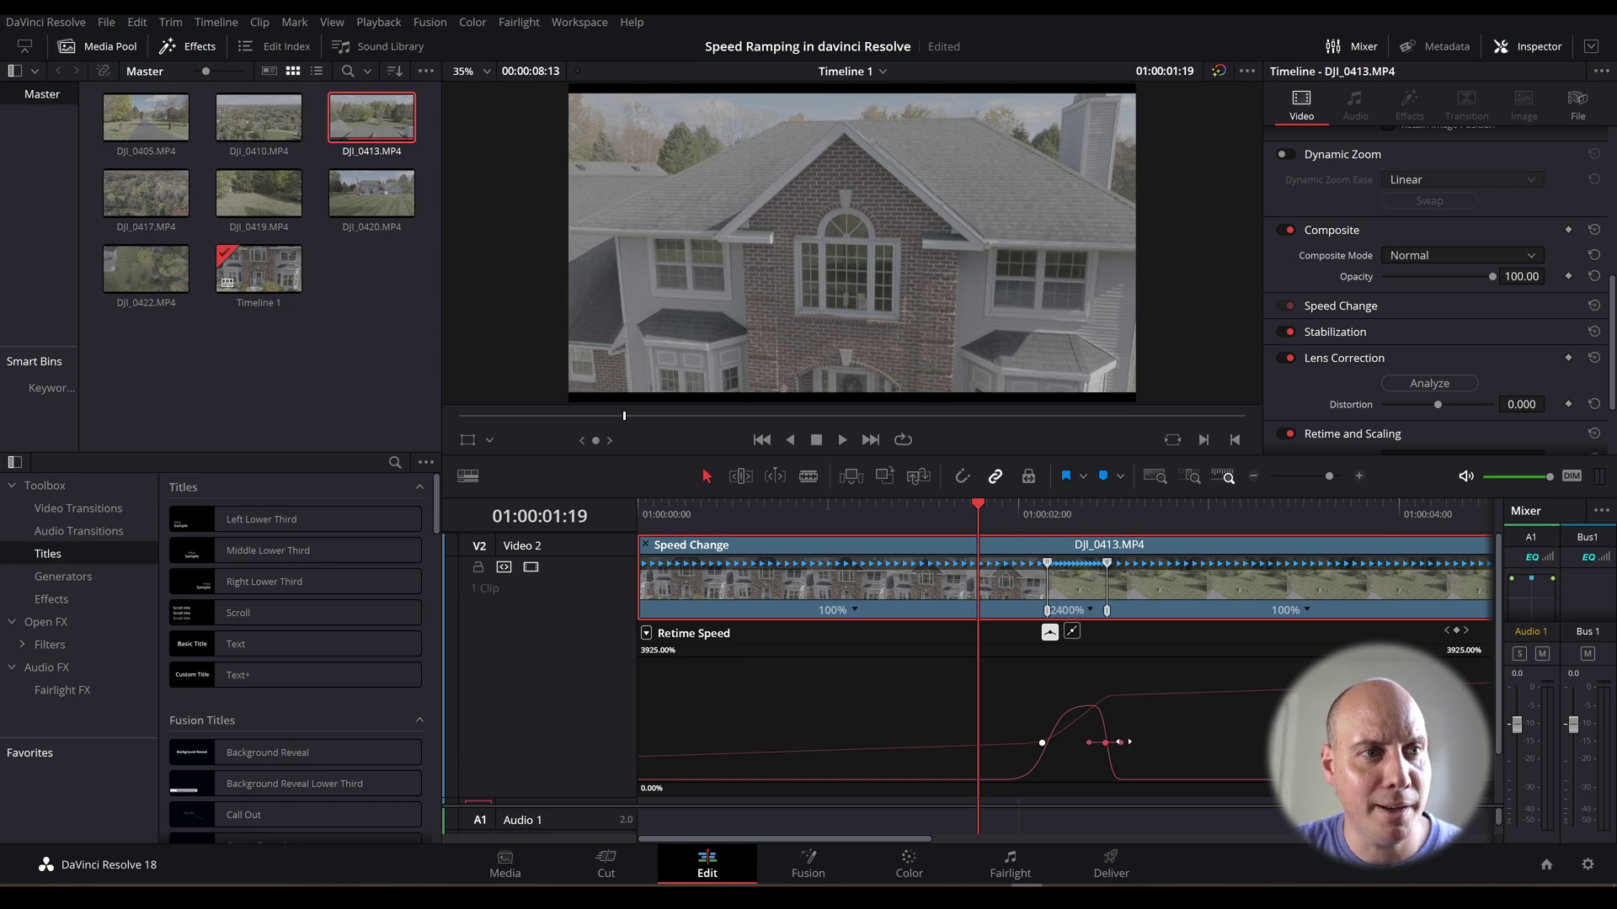
left_click(1120, 742)
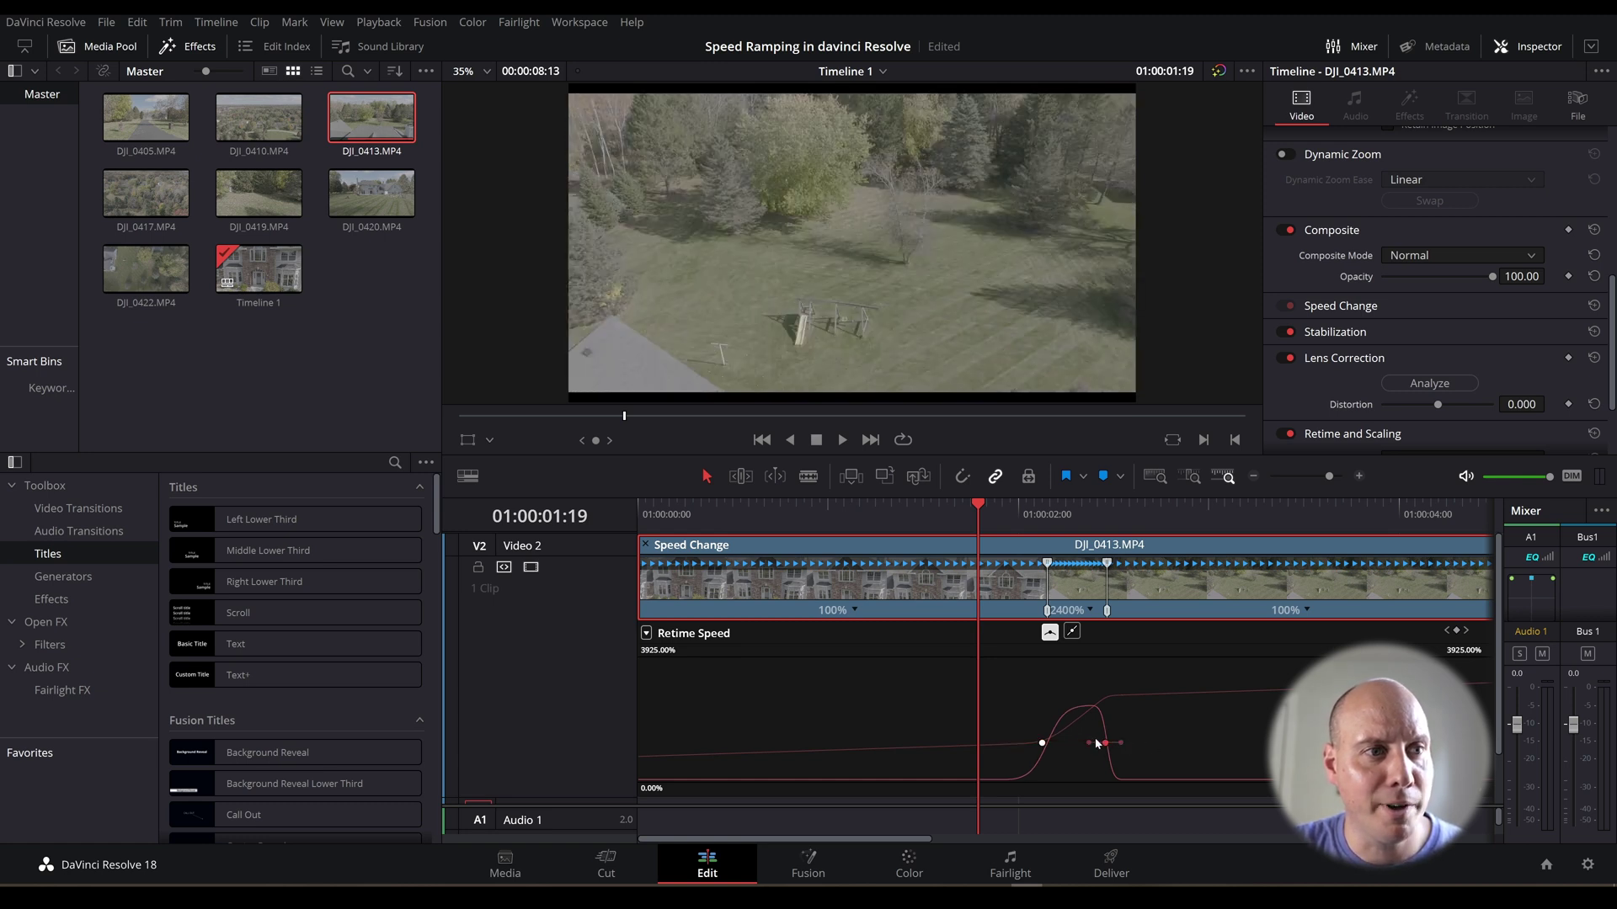
left_click_drag(1112, 744, 1104, 744)
Play back the adjusted speed ramp several times, from 01:00:01:14 and from the clip's start at 01:00:00:00.
left_click_drag(979, 511, 941, 518)
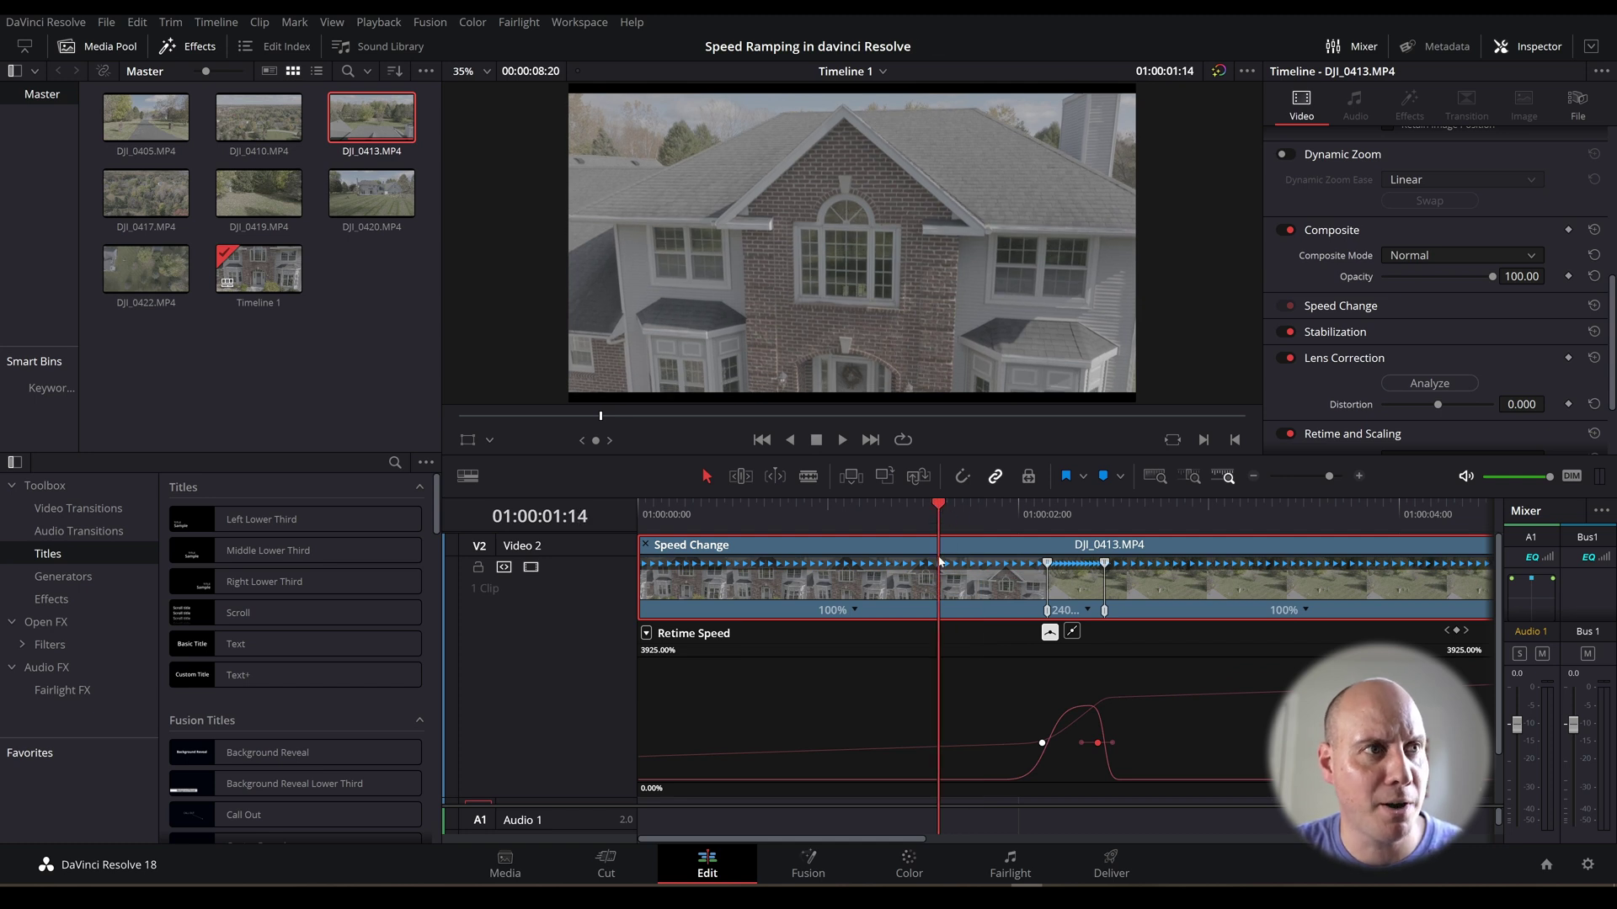
key("space")
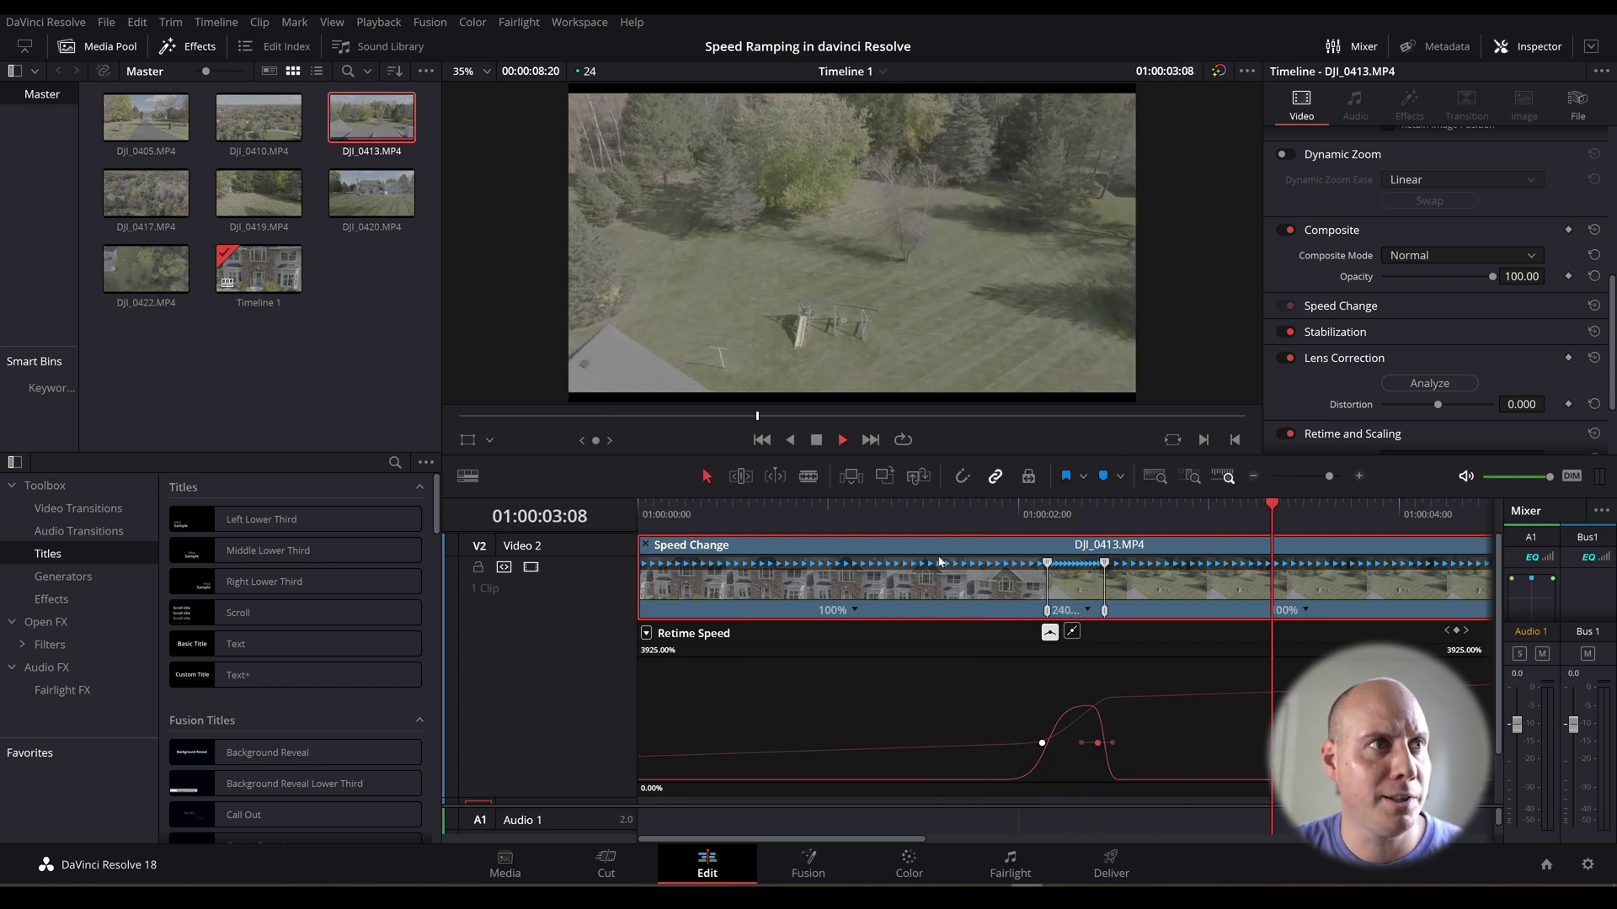
key("space")
left_click_drag(941, 507, 821, 512)
key("space")
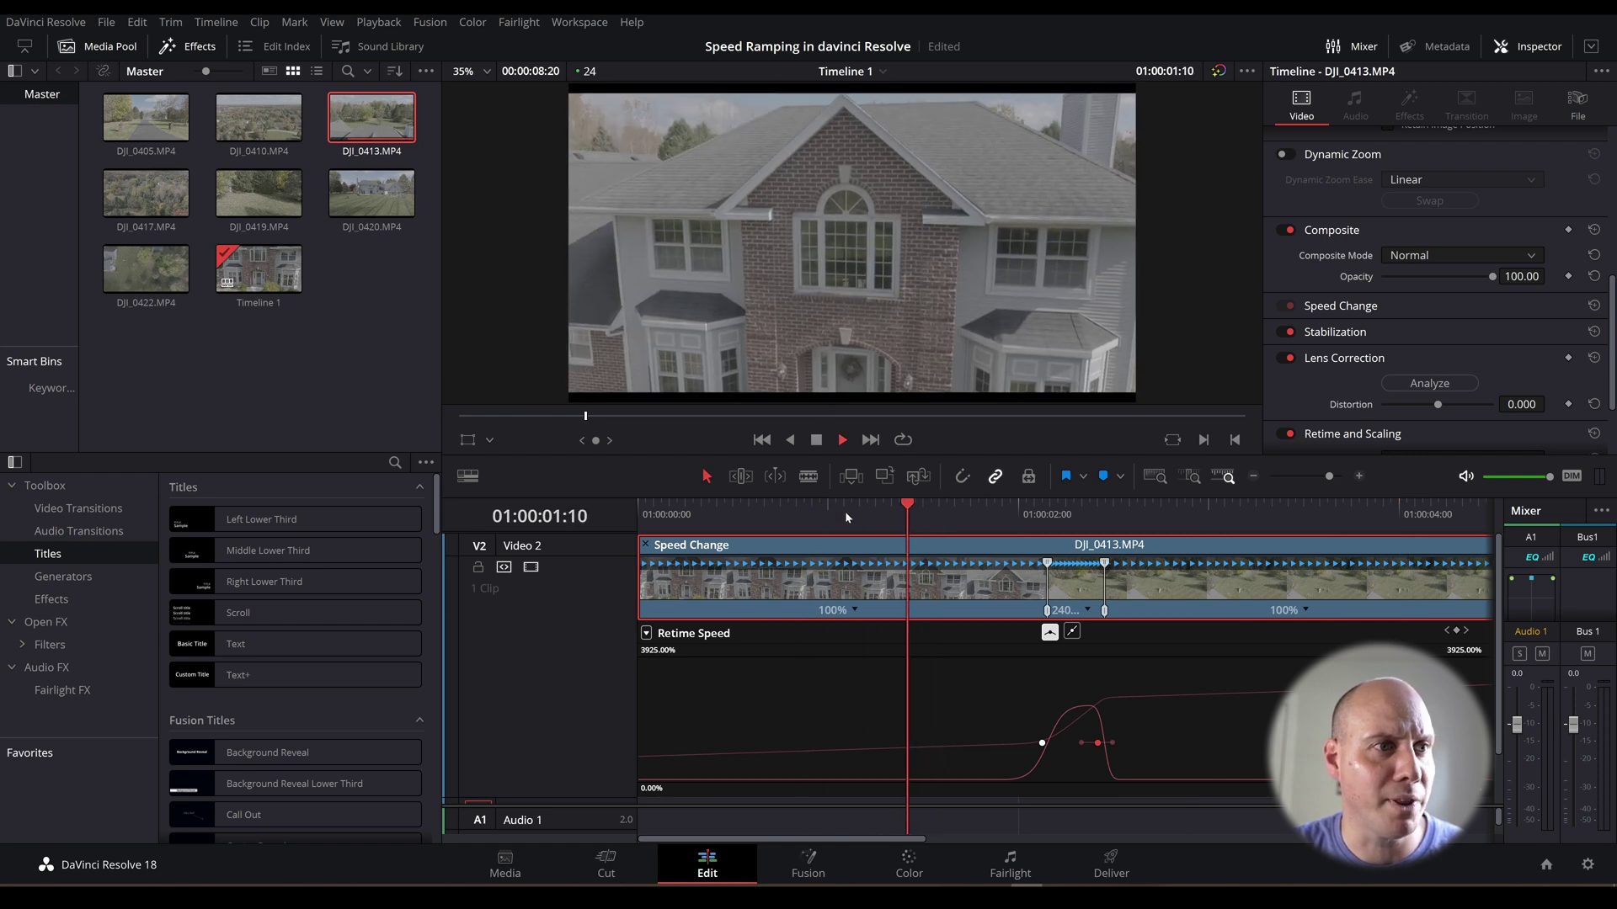
key("space")
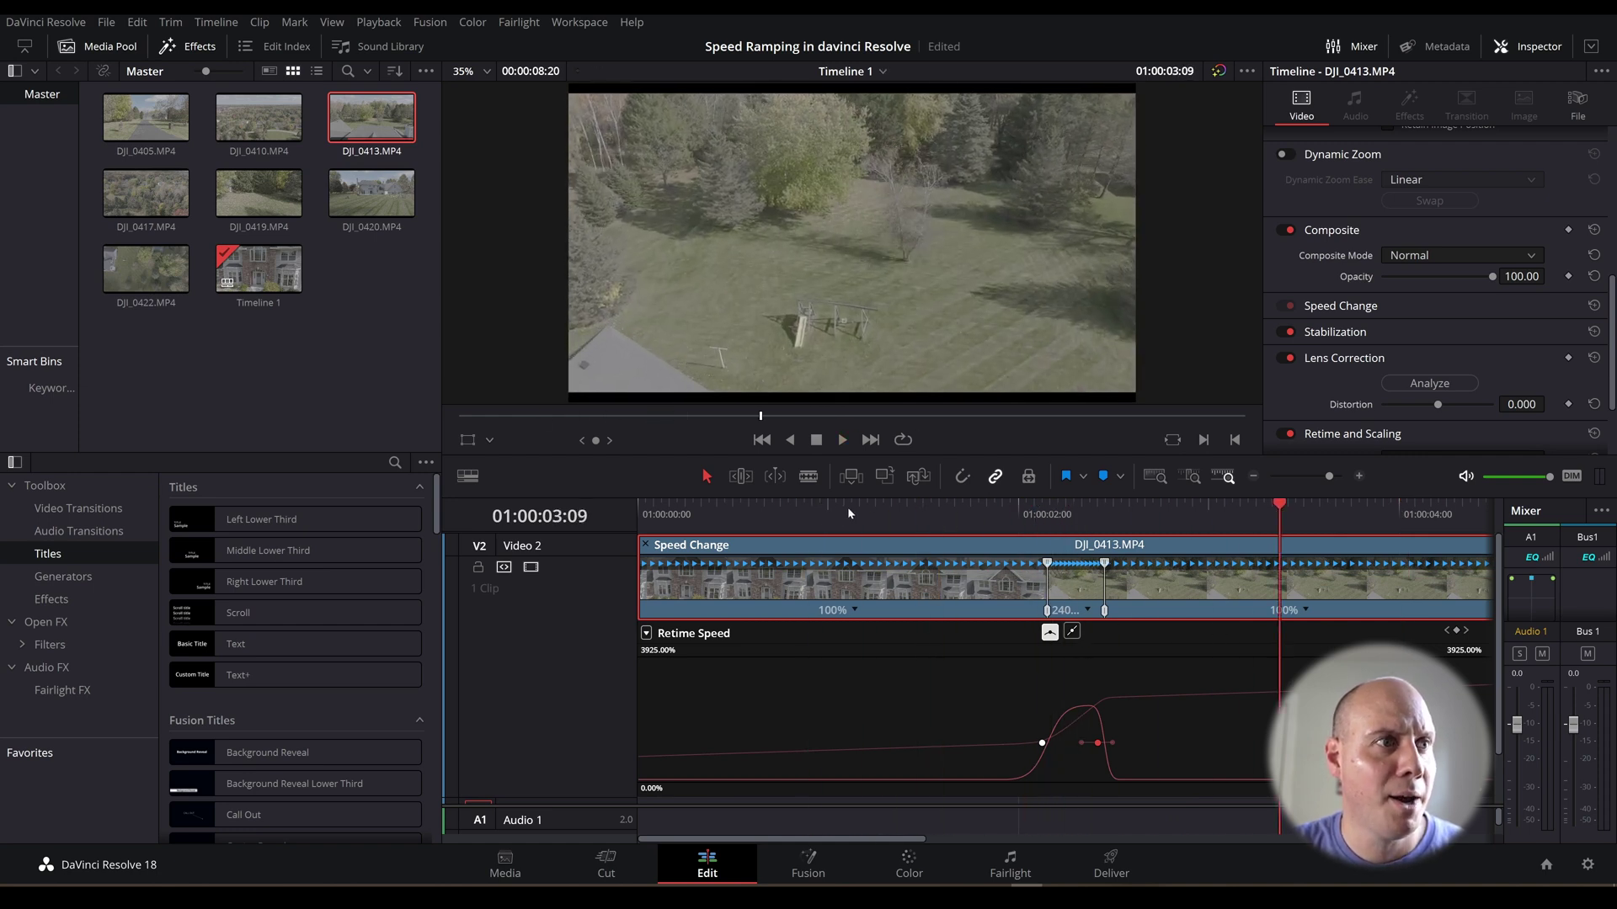
left_click_drag(819, 503, 642, 508)
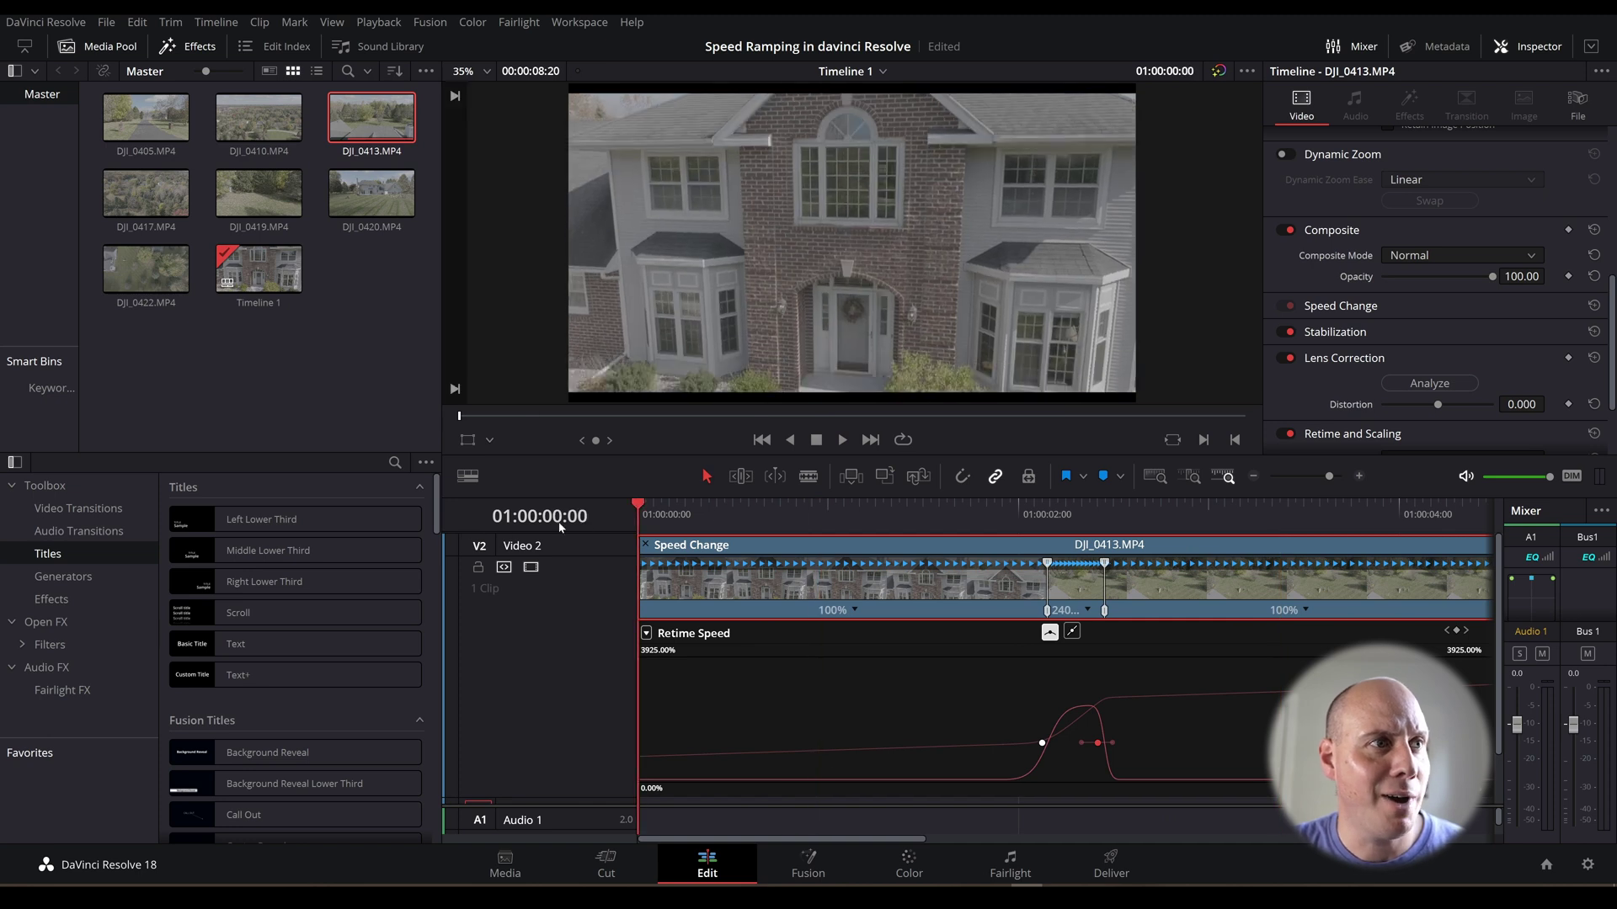
key("space")
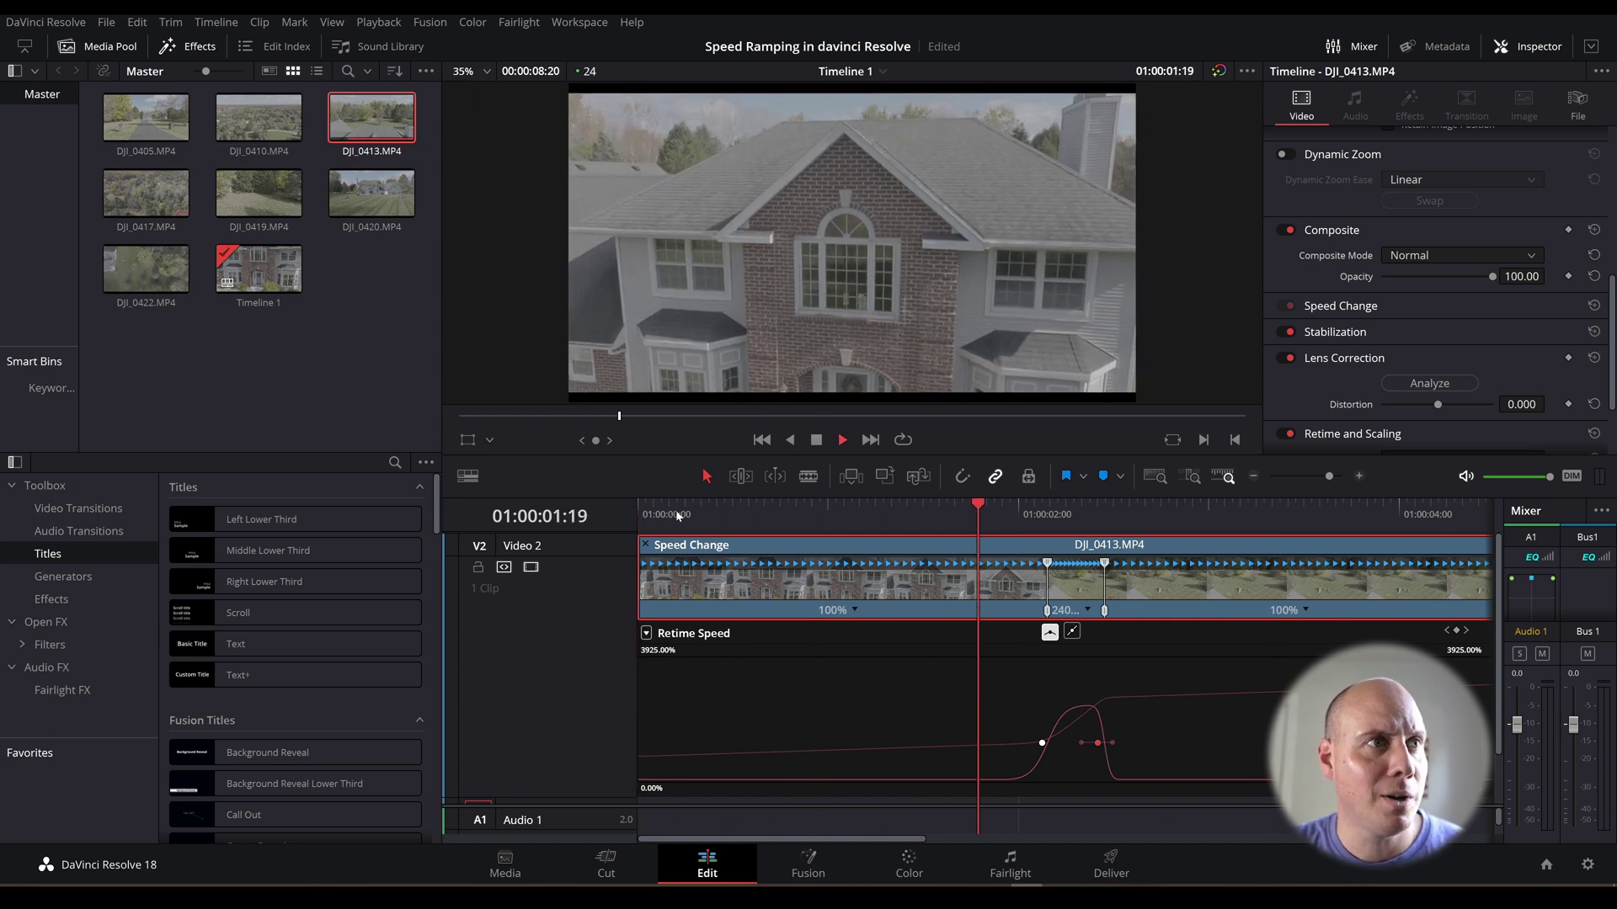
left_click_drag(1016, 507, 775, 545)
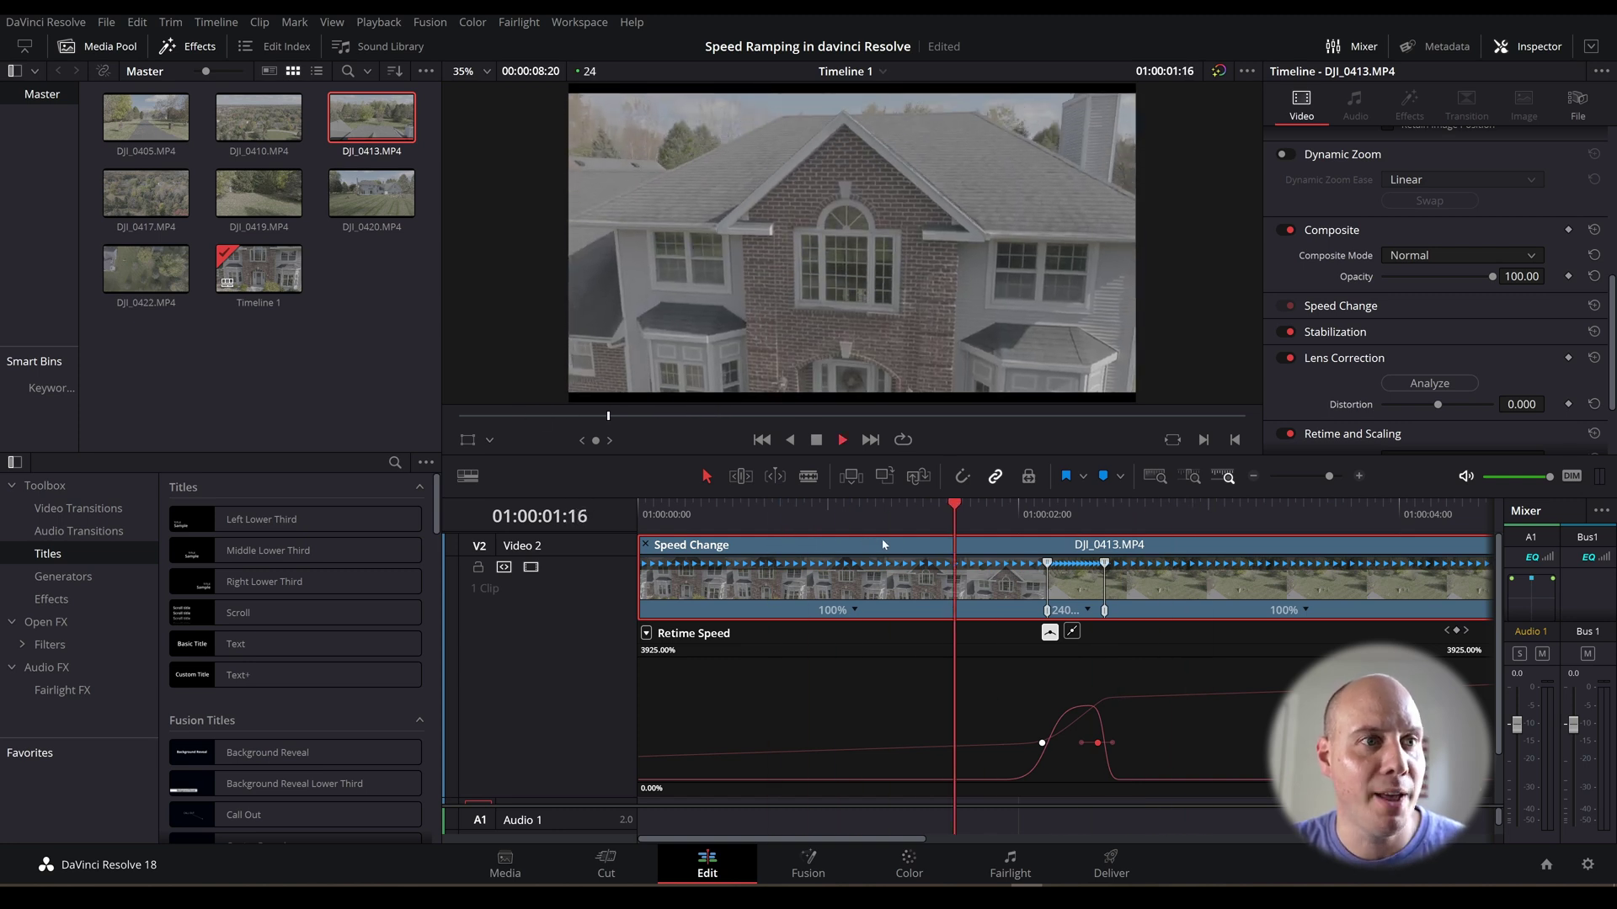